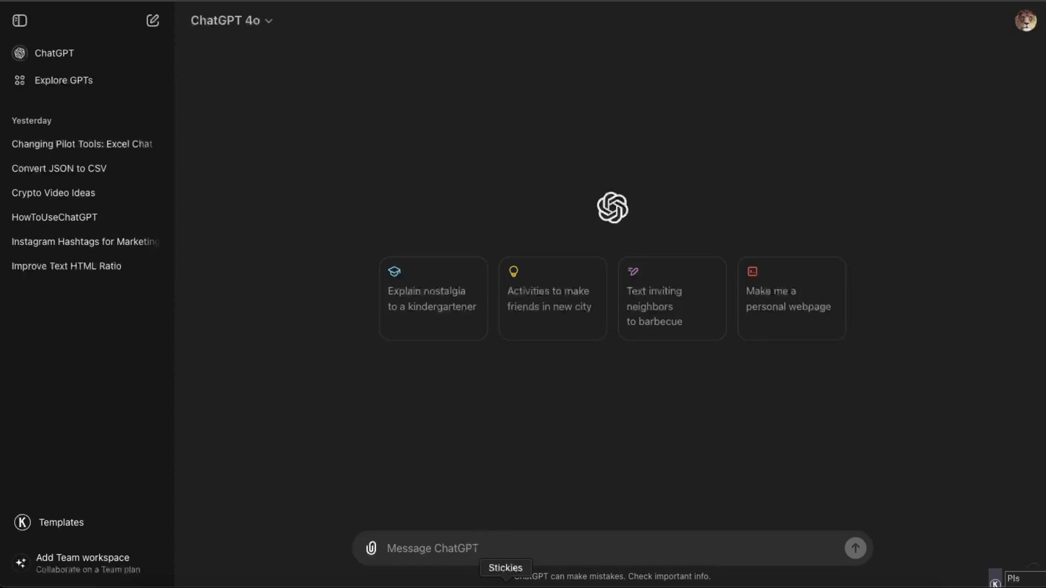
Step: Copy the 4-month Spanish learning plan prompt from the Stickies note and send it as a new ChatGPT message
{"action": "left_click", "coordinate": [507, 584]}
{"action": "left_click", "coordinate": [791, 362]}
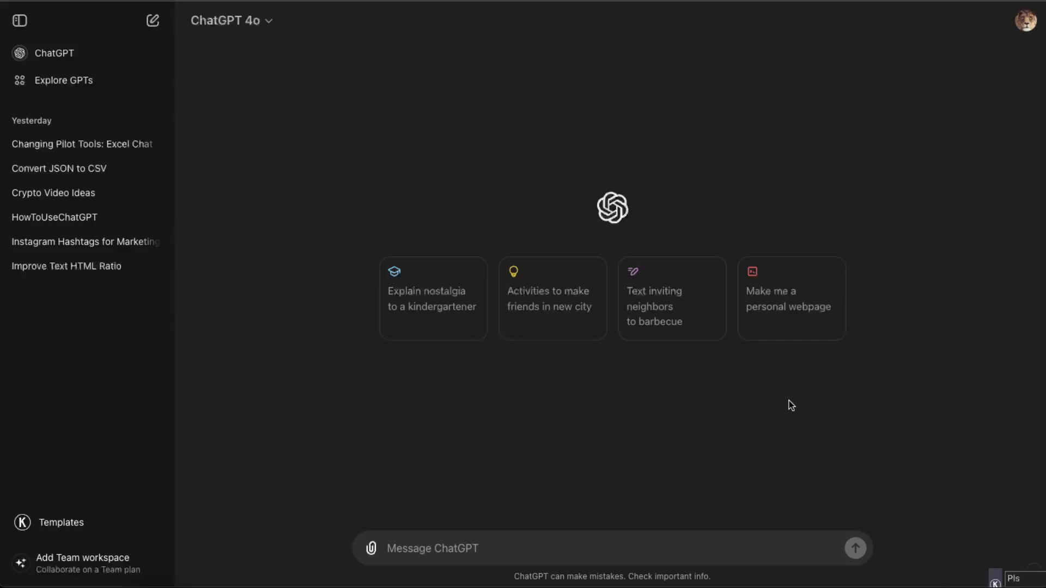
{"action": "left_click", "coordinate": [521, 585]}
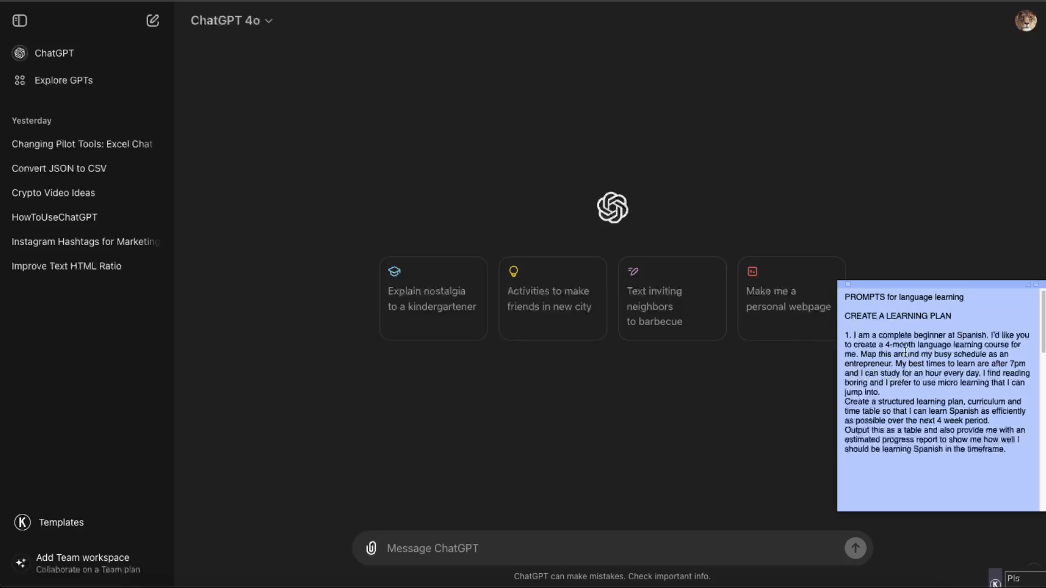
{"action": "left_click_drag", "start_coordinate": [876, 330], "coordinate": [1013, 447]}
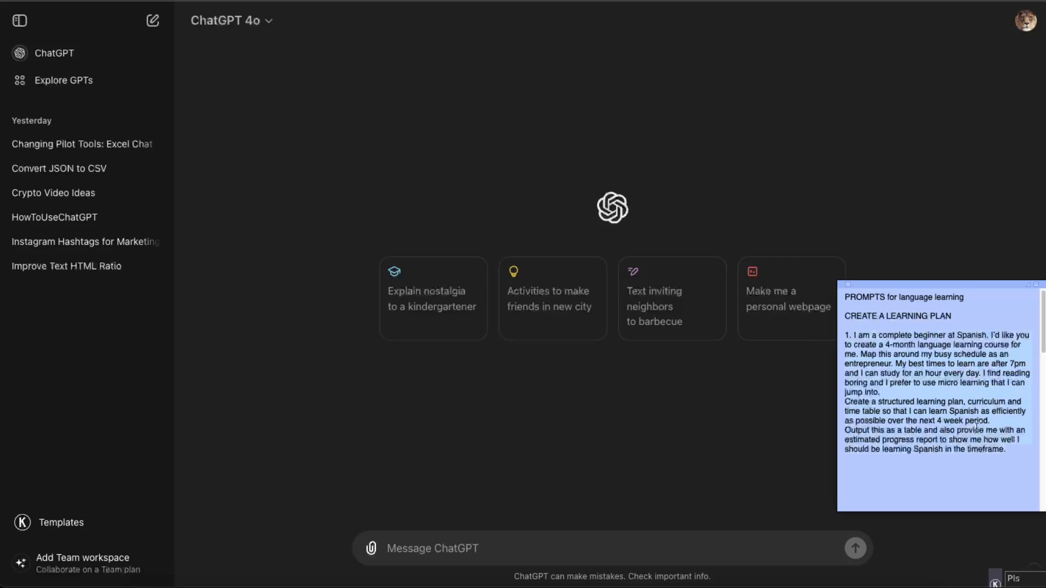
{"action": "left_click", "coordinate": [704, 469]}
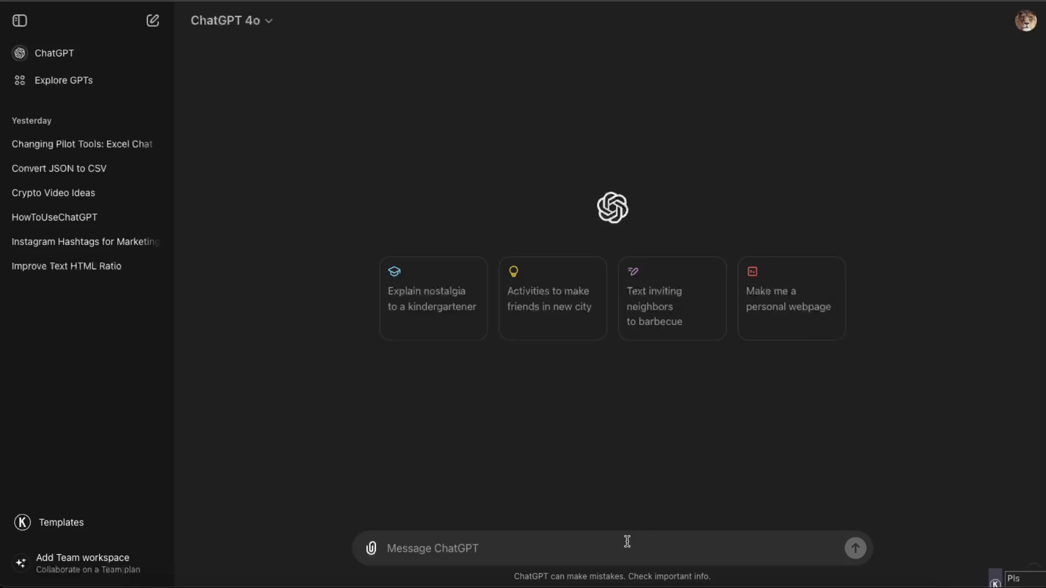
{"action": "type", "text": "I am a complete beginner at Spanish. I’d like you to create a 4-month language learning course for me. Map this around my busy schedule as an entrepreneur. My best times to learn are after 7pm and I can study for an hour every day. I find reading boring and I prefer to use micro learning that I can jump into. Create a structured learning plan, curriculum and time table so that I can learn Spanish as efficiently as possible over the next 4 week period. Output this as a table and also provide me with an estimated progress report to show me how well I should be learning Spanish in the timeframe."}
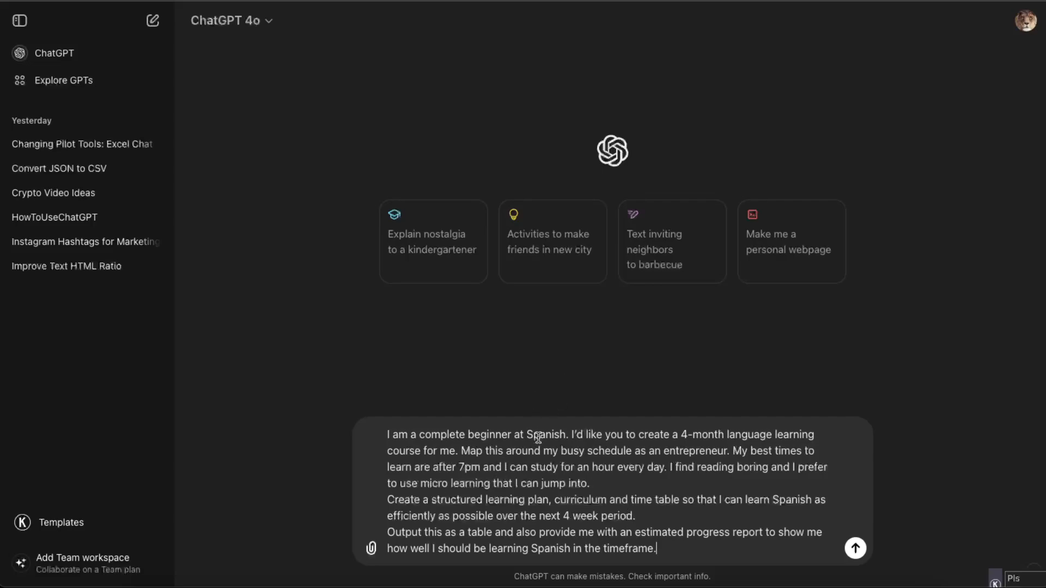
{"action": "type", "text": "Q"}
{"action": "key", "text": "Return"}
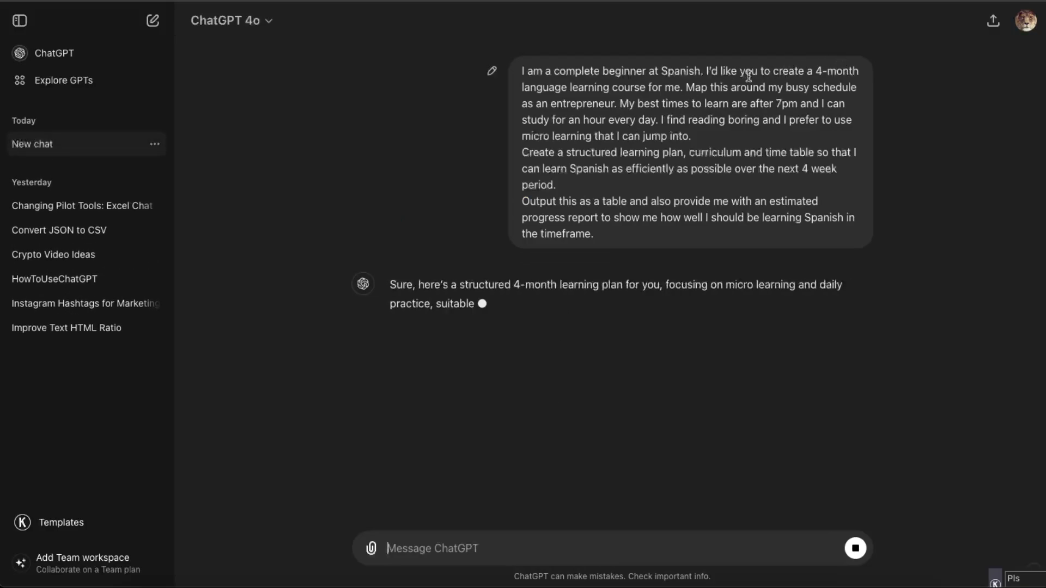
Step: Reread the sent prompt's course, schedule, curriculum and table requirements, and follow the reply through to its end
{"action": "left_click_drag", "start_coordinate": [537, 87], "coordinate": [691, 87]}
{"action": "left_click", "coordinate": [691, 88]}
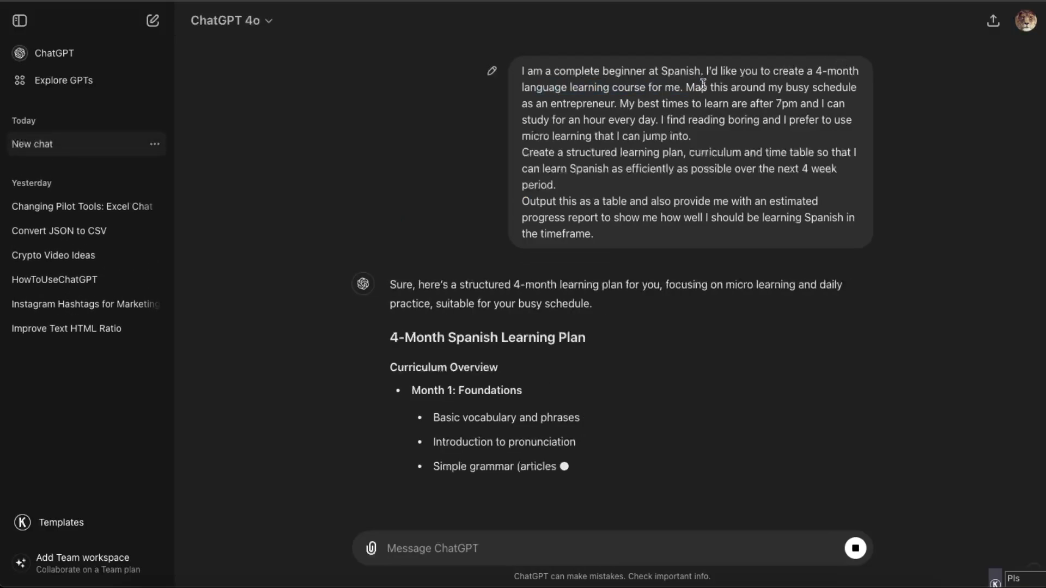
{"action": "scroll", "coordinate": [703, 130], "scroll_direction": "down", "scroll_amount": 3}
{"action": "scroll", "coordinate": [703, 130], "scroll_direction": "up", "scroll_amount": 3}
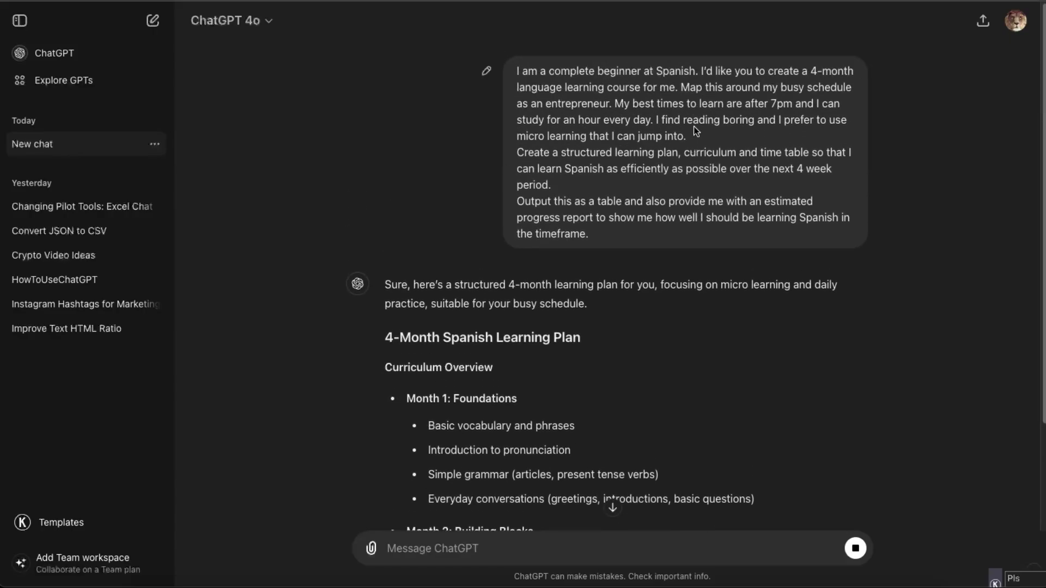
{"action": "scroll", "coordinate": [730, 143], "scroll_direction": "down", "scroll_amount": 2}
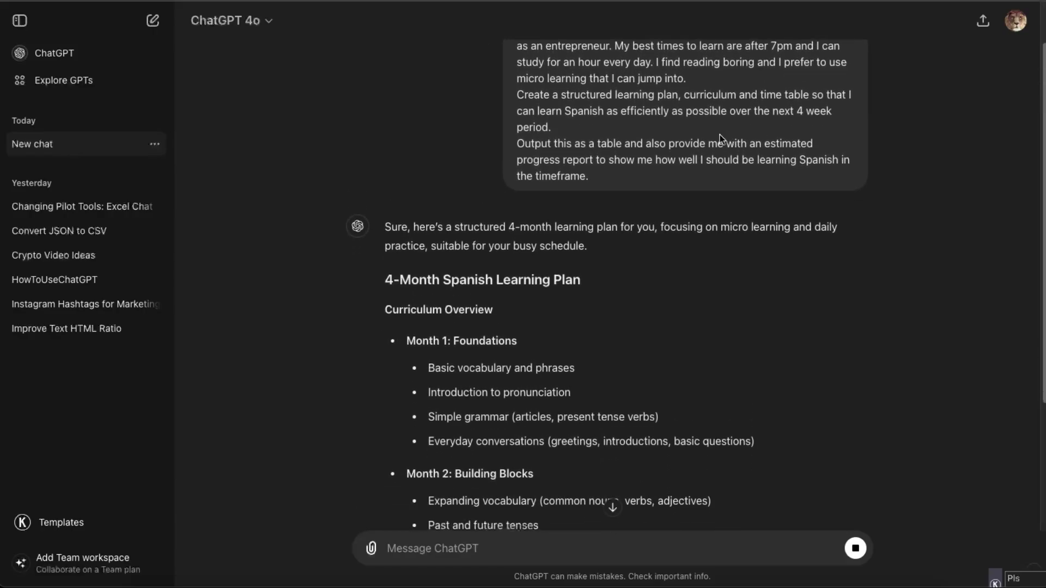
{"action": "left_click_drag", "start_coordinate": [538, 102], "coordinate": [740, 135]}
{"action": "left_click", "coordinate": [740, 135]}
{"action": "left_click_drag", "start_coordinate": [641, 94], "coordinate": [673, 93]}
{"action": "left_click", "coordinate": [674, 93]}
{"action": "scroll", "coordinate": [620, 389], "scroll_direction": "down", "scroll_amount": 10}
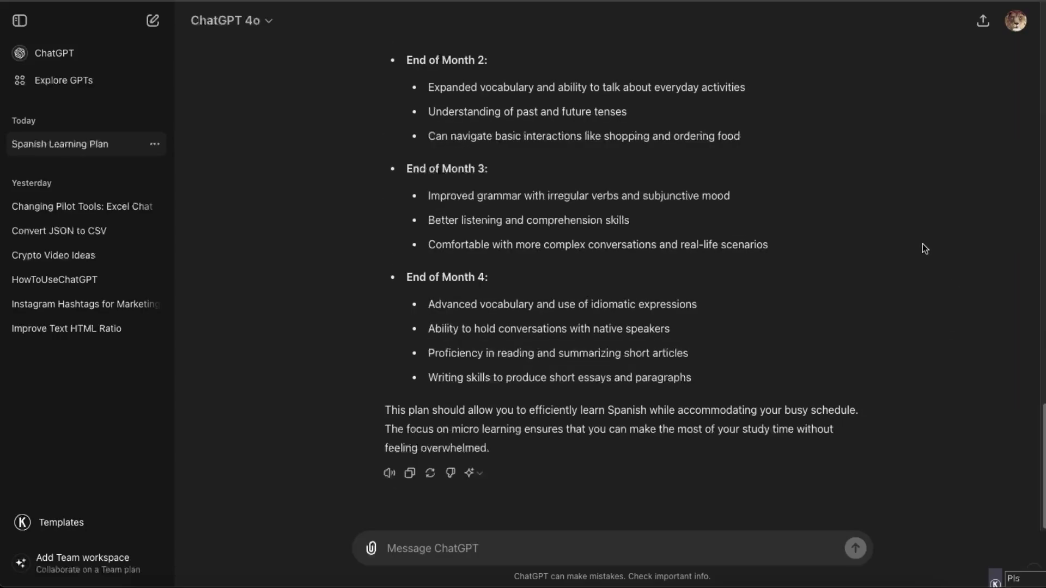
Step: Examine the curriculum overview of the Spanish learning plan, from Month 1: Foundations to Month 4: Proficiency and Fluency
{"action": "scroll", "coordinate": [927, 246], "scroll_direction": "up", "scroll_amount": 20}
{"action": "scroll", "coordinate": [727, 230], "scroll_direction": "up", "scroll_amount": 1}
{"action": "scroll", "coordinate": [731, 228], "scroll_direction": "down", "scroll_amount": 3}
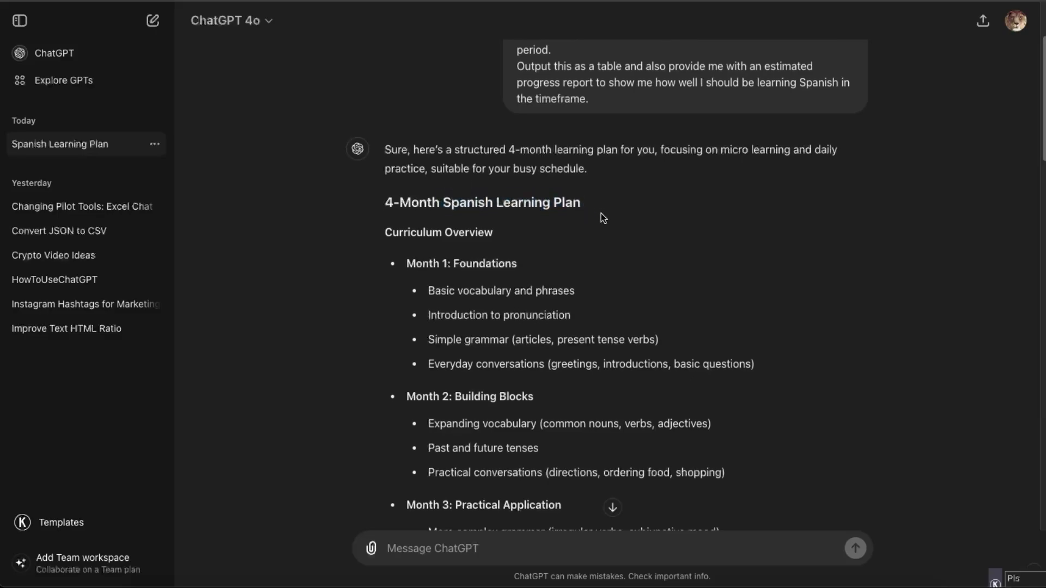
{"action": "scroll", "coordinate": [602, 214], "scroll_direction": "down", "scroll_amount": 1}
{"action": "scroll", "coordinate": [601, 213], "scroll_direction": "down", "scroll_amount": 1}
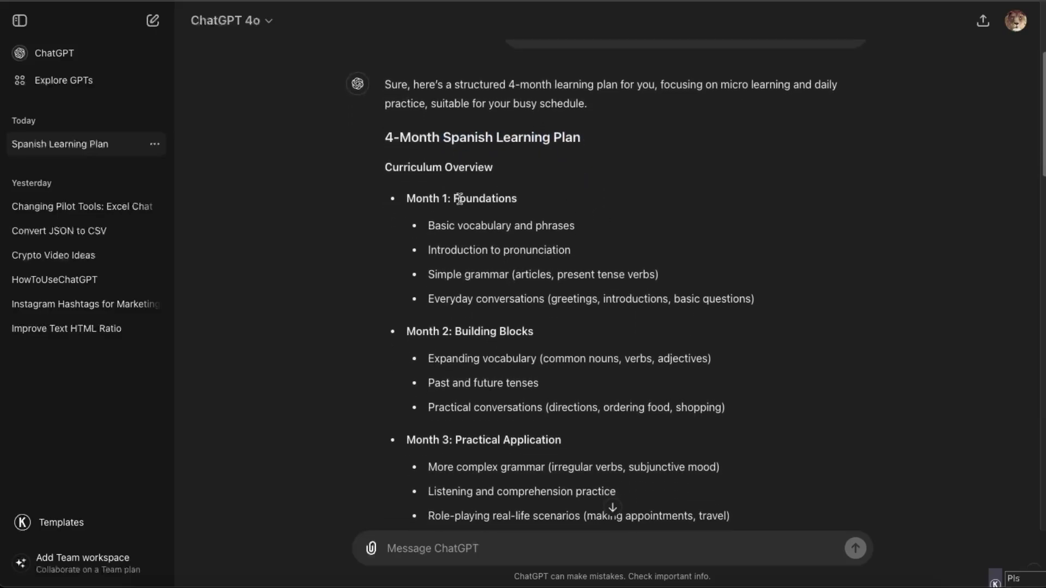
{"action": "left_click_drag", "start_coordinate": [455, 198], "coordinate": [767, 303]}
{"action": "left_click", "coordinate": [765, 302]}
{"action": "scroll", "coordinate": [764, 302], "scroll_direction": "down", "scroll_amount": 1}
{"action": "scroll", "coordinate": [764, 304], "scroll_direction": "down", "scroll_amount": 5}
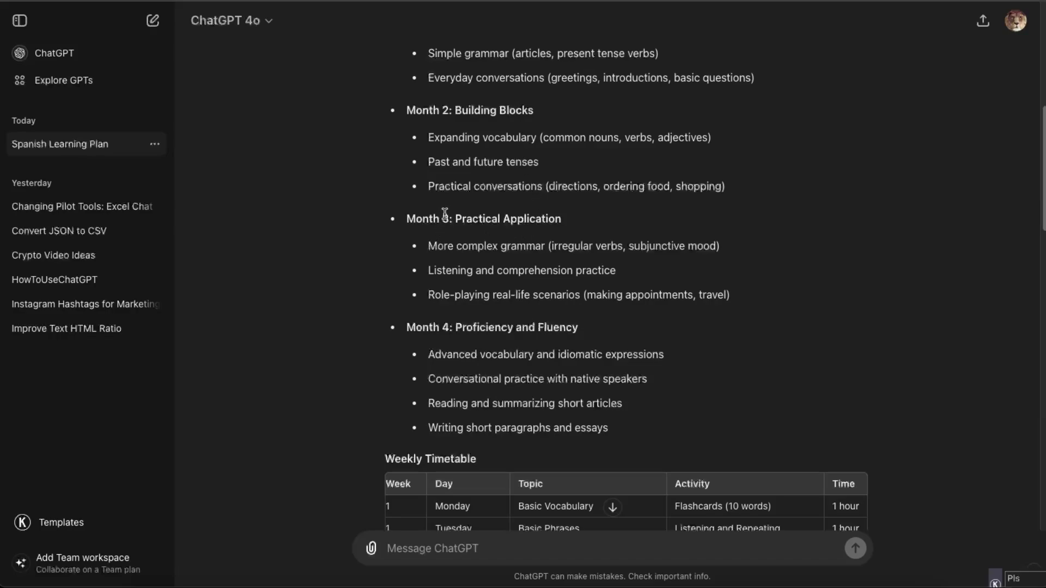
{"action": "scroll", "coordinate": [451, 214], "scroll_direction": "down", "scroll_amount": 1}
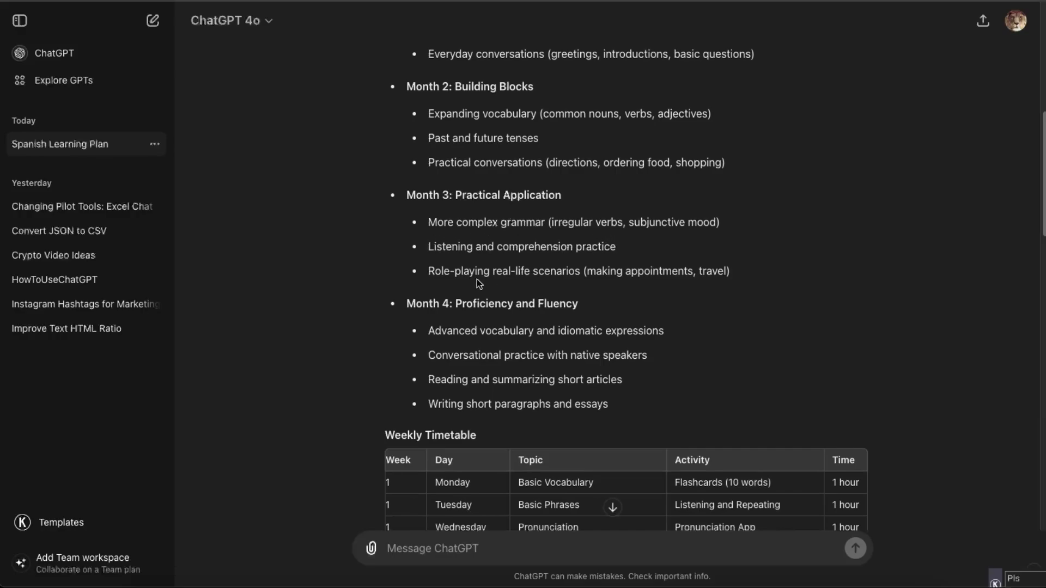
{"action": "scroll", "coordinate": [585, 275], "scroll_direction": "down", "scroll_amount": 4}
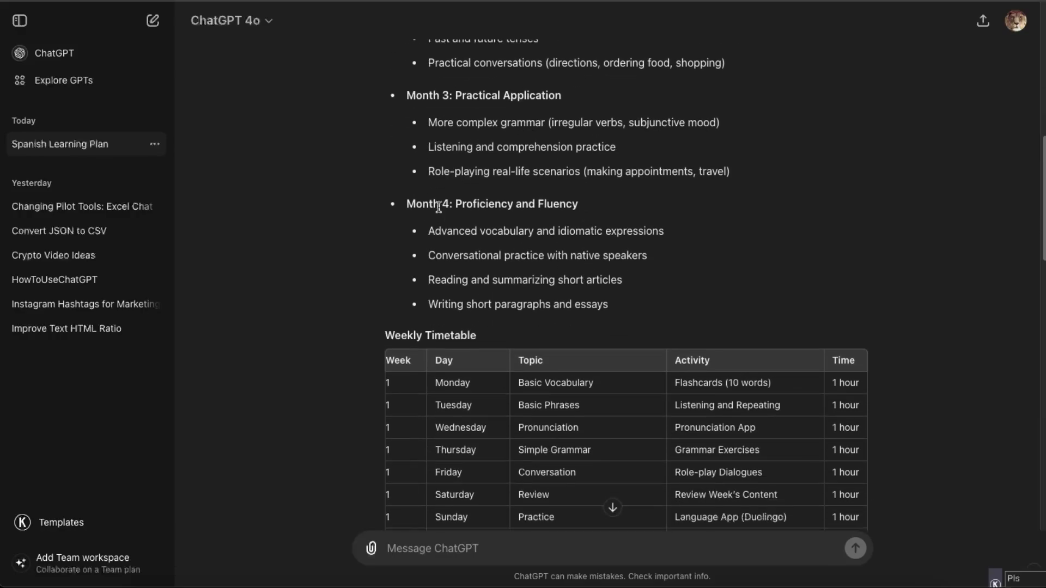
{"action": "left_click_drag", "start_coordinate": [466, 205], "coordinate": [564, 203]}
{"action": "left_click", "coordinate": [563, 205]}
Step: Examine the weekly timetable's topics, activities and times, along with the monthly progress report and closing summary
{"action": "scroll", "coordinate": [619, 304], "scroll_direction": "down", "scroll_amount": 12}
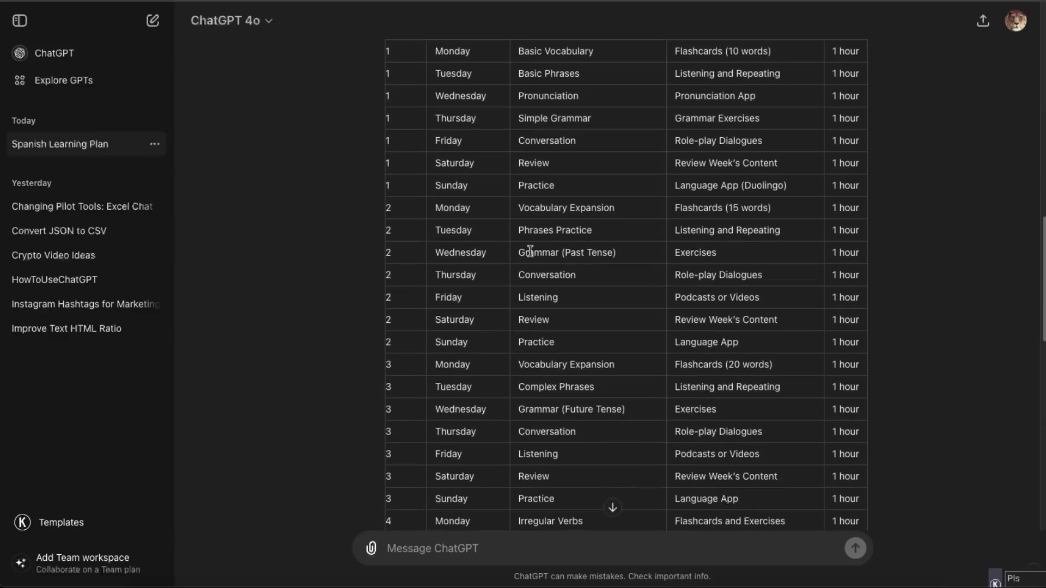
{"action": "scroll", "coordinate": [680, 200], "scroll_direction": "up", "scroll_amount": 1}
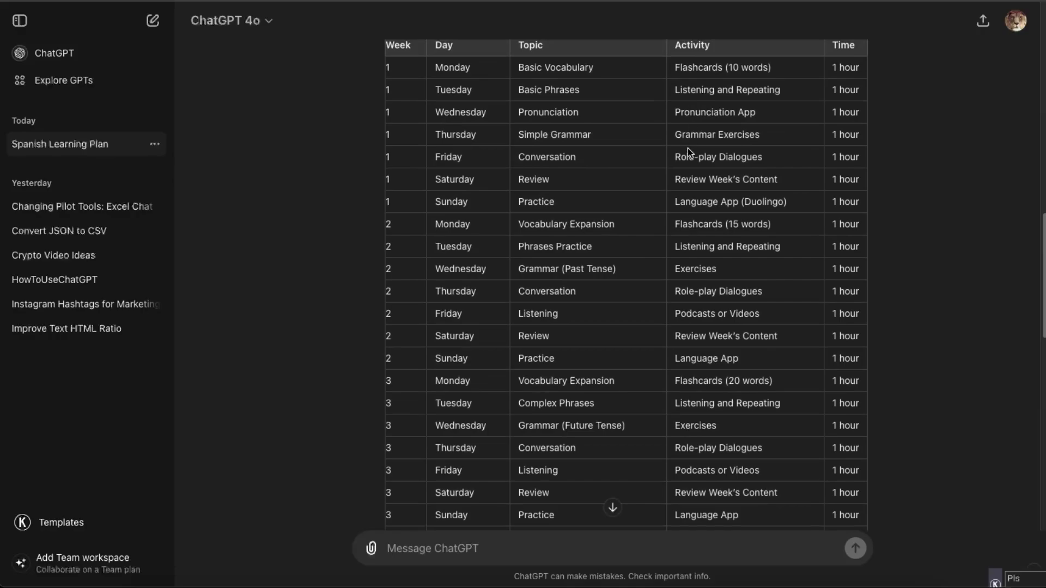
{"action": "scroll", "coordinate": [608, 279], "scroll_direction": "down", "scroll_amount": 12}
{"action": "left_click_drag", "start_coordinate": [863, 350], "coordinate": [842, 324]}
{"action": "left_click", "coordinate": [859, 336]}
{"action": "scroll", "coordinate": [863, 339], "scroll_direction": "down", "scroll_amount": 5}
{"action": "scroll", "coordinate": [863, 339], "scroll_direction": "down", "scroll_amount": 5}
{"action": "scroll", "coordinate": [517, 243], "scroll_direction": "down", "scroll_amount": 6}
{"action": "left_click_drag", "start_coordinate": [462, 410], "coordinate": [665, 410]}
{"action": "left_click", "coordinate": [664, 410]}
{"action": "left_click_drag", "start_coordinate": [590, 410], "coordinate": [899, 416]}
{"action": "left_click", "coordinate": [838, 422]}
{"action": "left_click", "coordinate": [902, 418]}
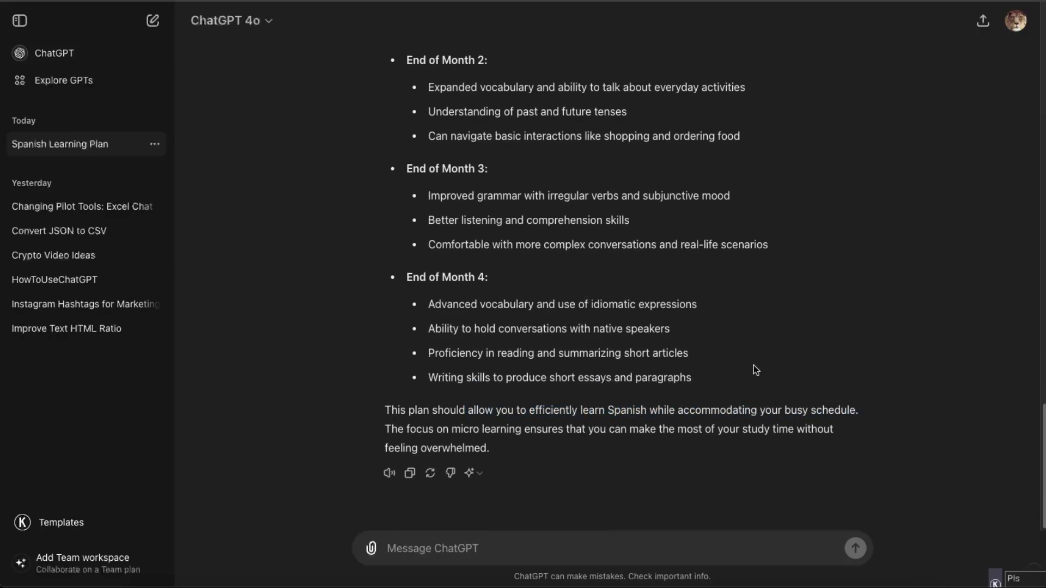
{"action": "scroll", "coordinate": [653, 343], "scroll_direction": "up", "scroll_amount": 15}
{"action": "scroll", "coordinate": [654, 343], "scroll_direction": "down", "scroll_amount": 15}
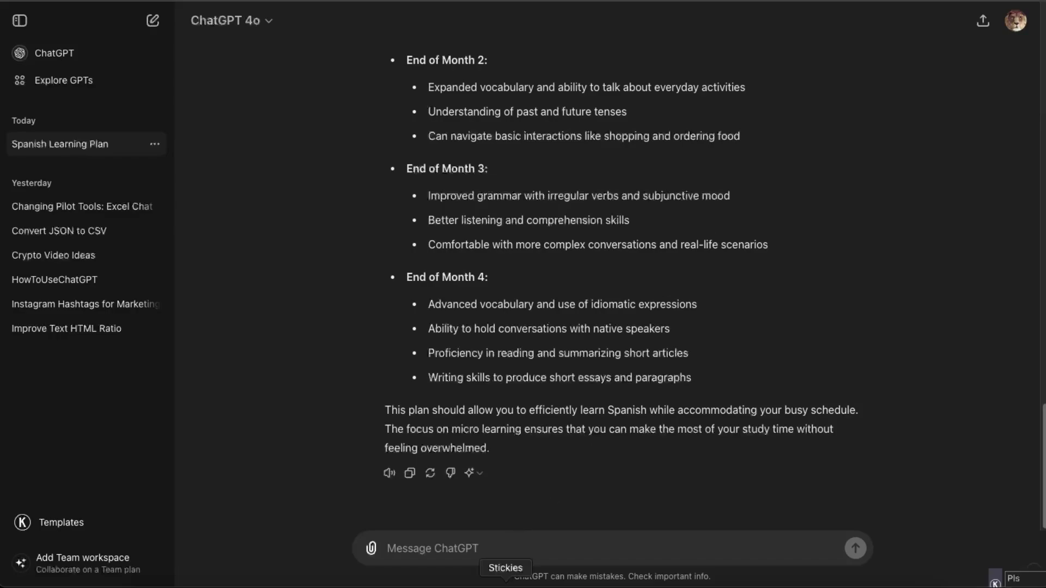
Step: Copy the first LEARNING BASICS prompt, about "Family" words and phrases, from Stickies and paste it into the ChatGPT message
{"action": "left_click", "coordinate": [506, 583]}
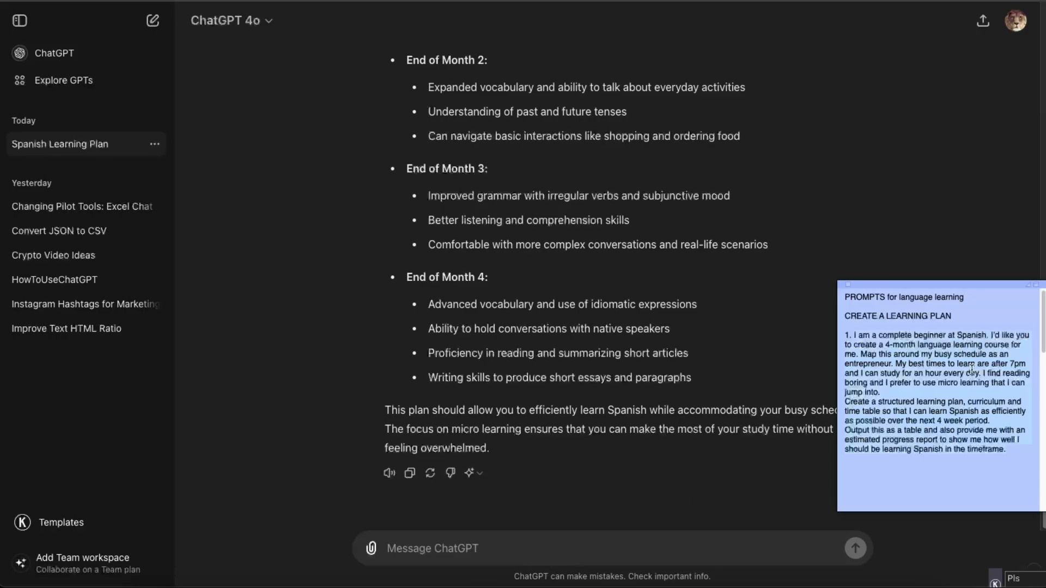
{"action": "scroll", "coordinate": [972, 370], "scroll_direction": "down", "scroll_amount": 6}
{"action": "scroll", "coordinate": [972, 369], "scroll_direction": "down", "scroll_amount": 3}
{"action": "left_click_drag", "start_coordinate": [853, 379], "coordinate": [893, 414]}
{"action": "key", "text": "super+c"}
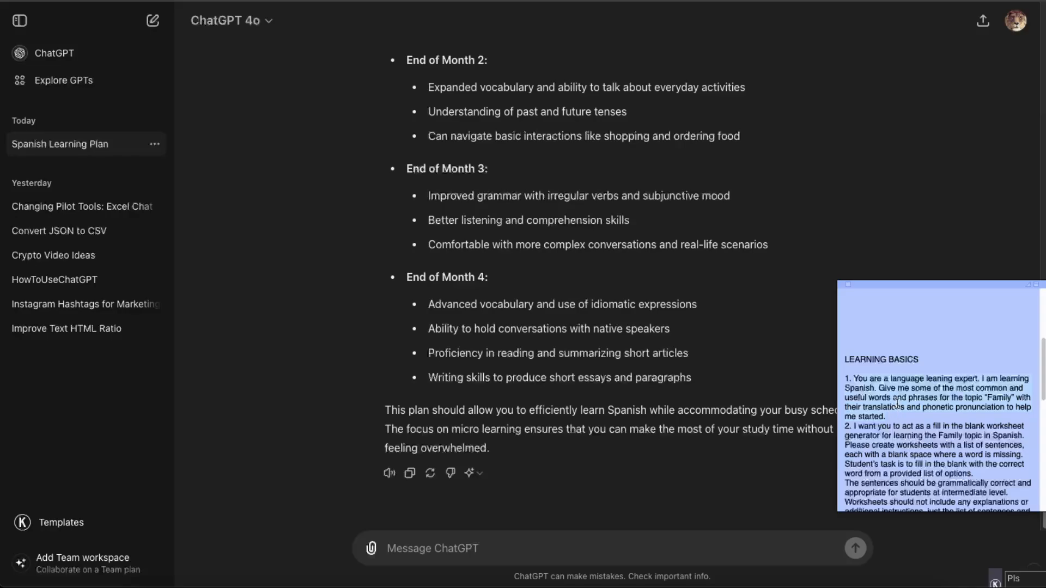
{"action": "left_click", "coordinate": [661, 436]}
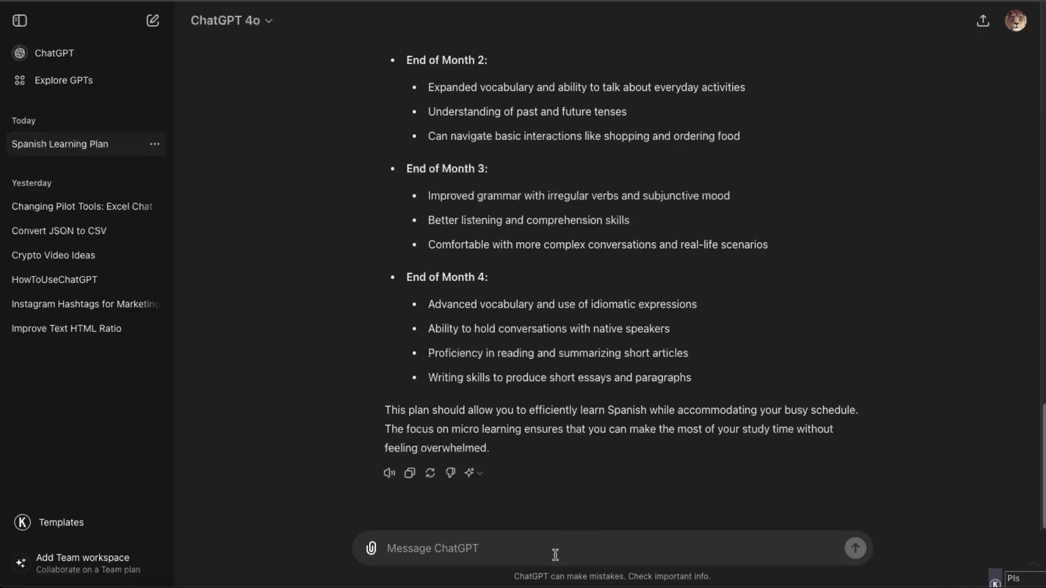
{"action": "key", "text": "super+v"}
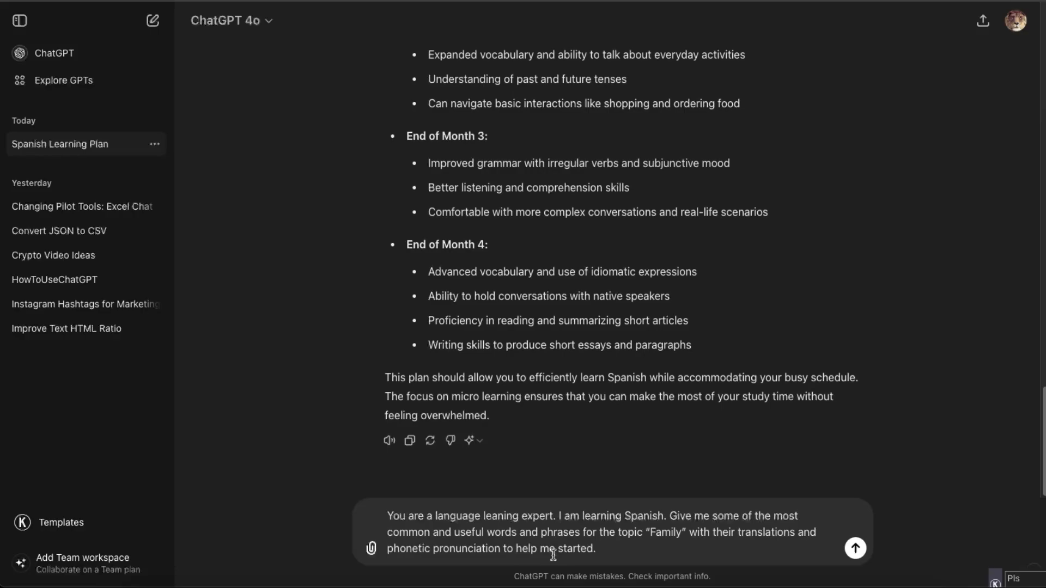
Step: Check the pasted prompt's request for "Family" phrases with translations and phonetic pronunciation, and send it
{"action": "left_click_drag", "start_coordinate": [568, 512], "coordinate": [752, 545]}
{"action": "left_click", "coordinate": [735, 532]}
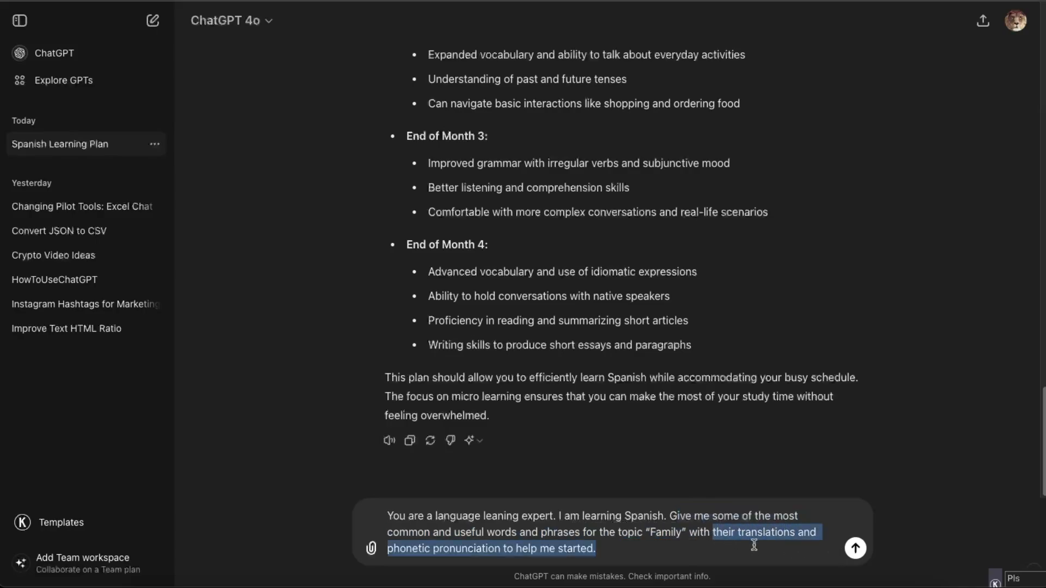
{"action": "left_click", "coordinate": [754, 545]}
{"action": "left_click_drag", "start_coordinate": [439, 547], "coordinate": [620, 547]}
{"action": "left_click", "coordinate": [631, 547]}
{"action": "left_click", "coordinate": [855, 548]}
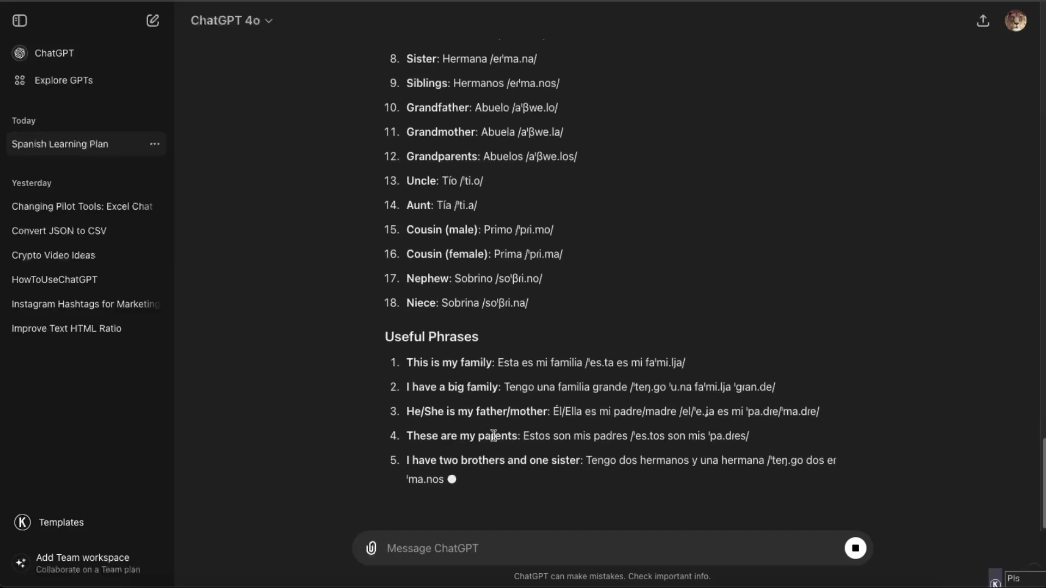
Step: After reviewing the family vocabulary reply, copy the second LEARNING BASICS prompt, for fill-in-the-blank worksheets, from Stickies and send it to ChatGPT
{"action": "scroll", "coordinate": [720, 342], "scroll_direction": "up", "scroll_amount": 10}
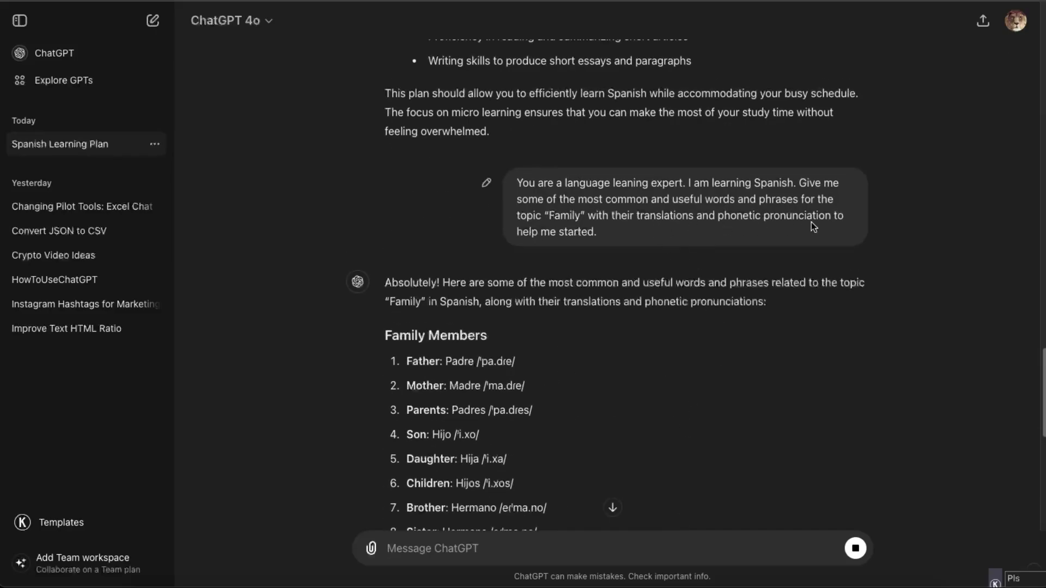
{"action": "scroll", "coordinate": [812, 221], "scroll_direction": "down", "scroll_amount": 10}
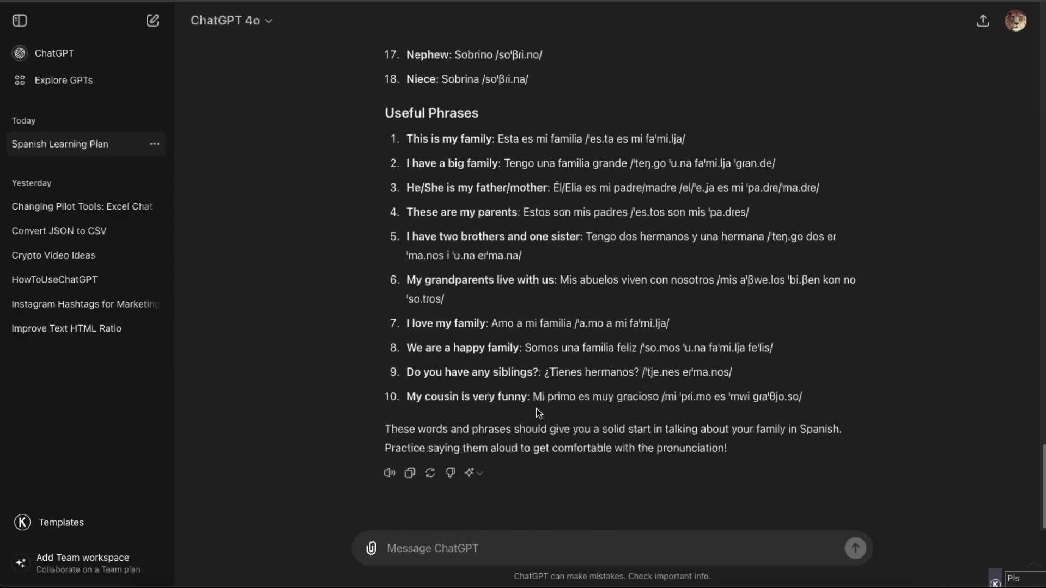
{"action": "scroll", "coordinate": [518, 303], "scroll_direction": "up", "scroll_amount": 15}
{"action": "scroll", "coordinate": [518, 308], "scroll_direction": "down", "scroll_amount": 15}
{"action": "left_click", "coordinate": [523, 578]}
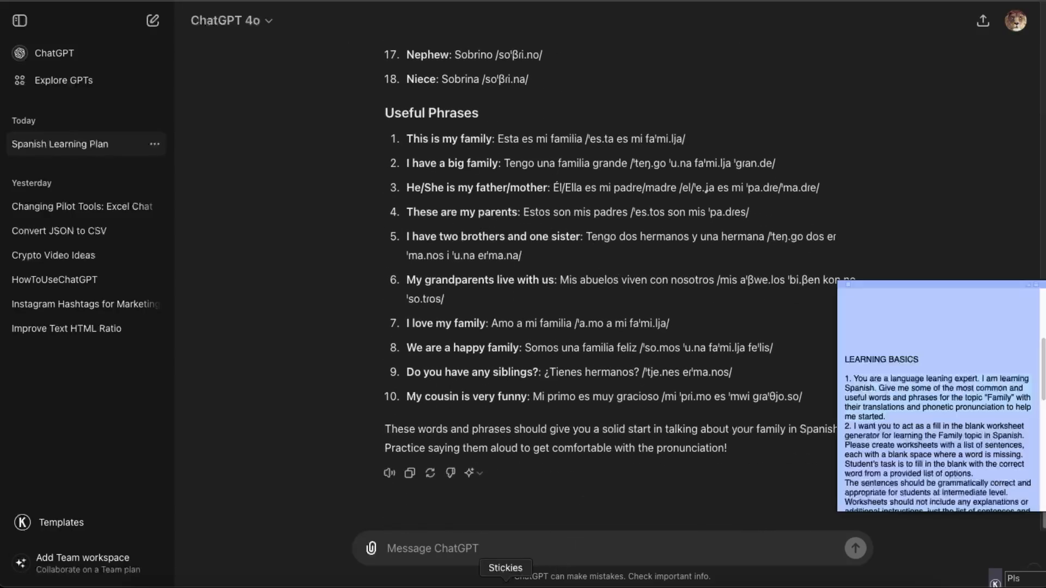
{"action": "scroll", "coordinate": [928, 396], "scroll_direction": "down", "scroll_amount": 4}
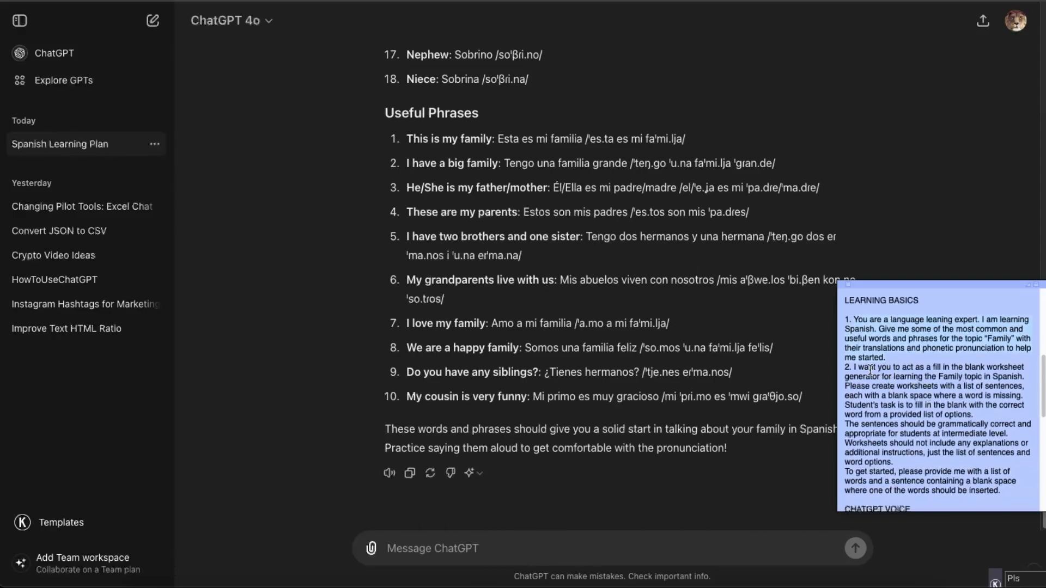
{"action": "left_click_drag", "start_coordinate": [855, 368], "coordinate": [1014, 486]}
{"action": "key", "text": "ctrl+c"}
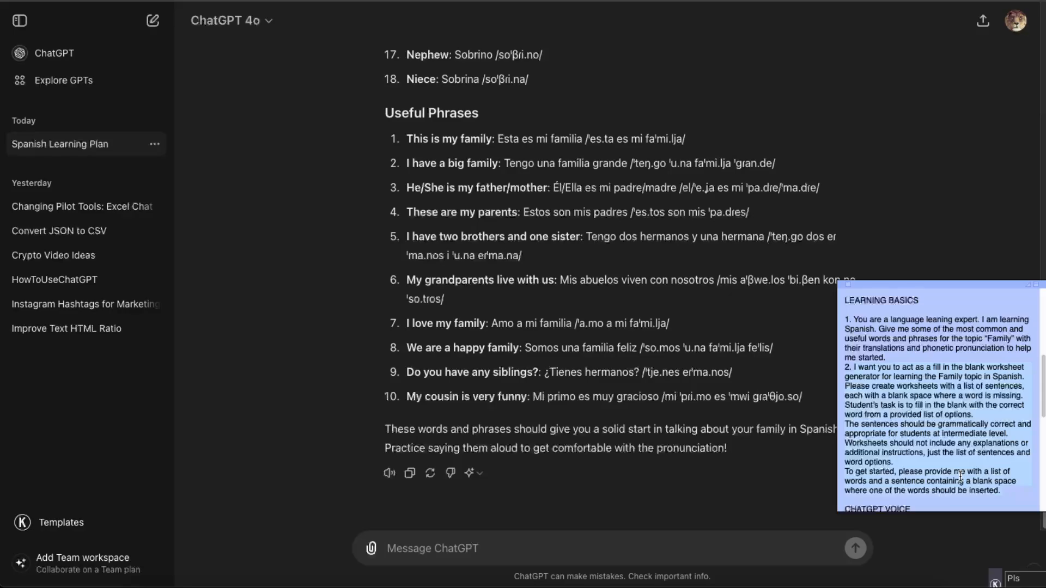
{"action": "left_click", "coordinate": [606, 544]}
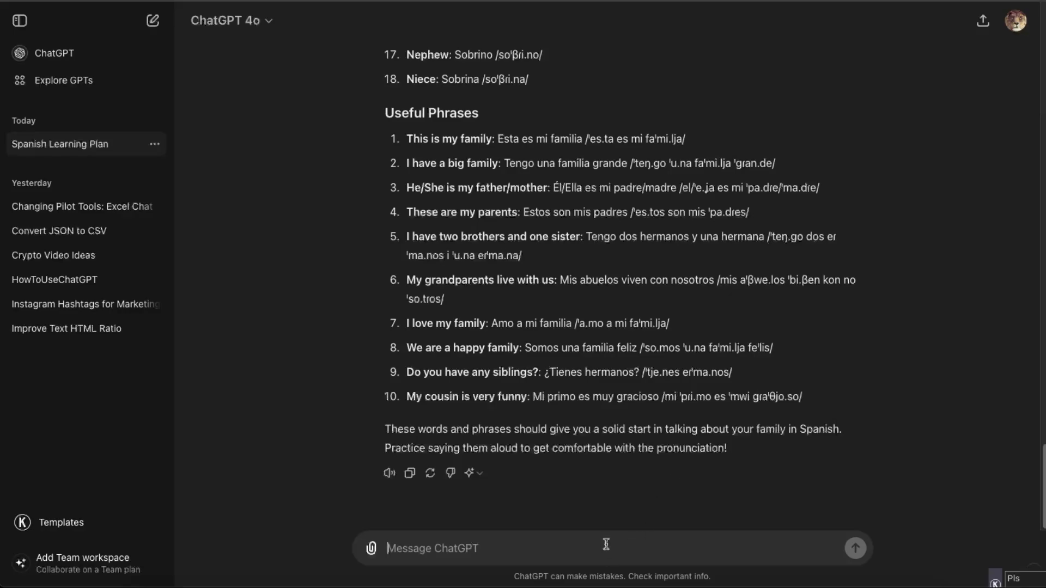
{"action": "key", "text": "ctrl+v"}
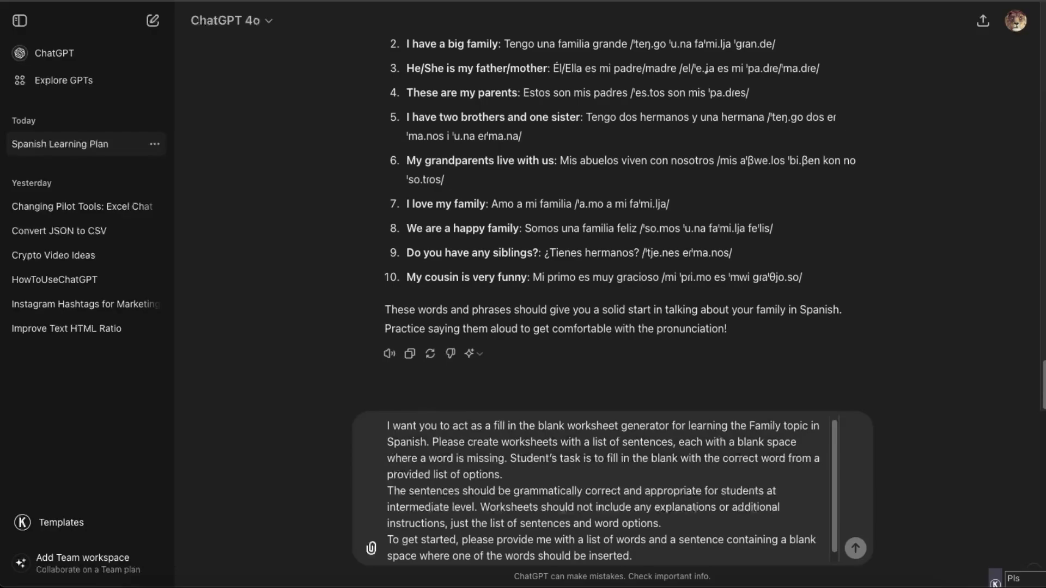
{"action": "left_click", "coordinate": [855, 547]}
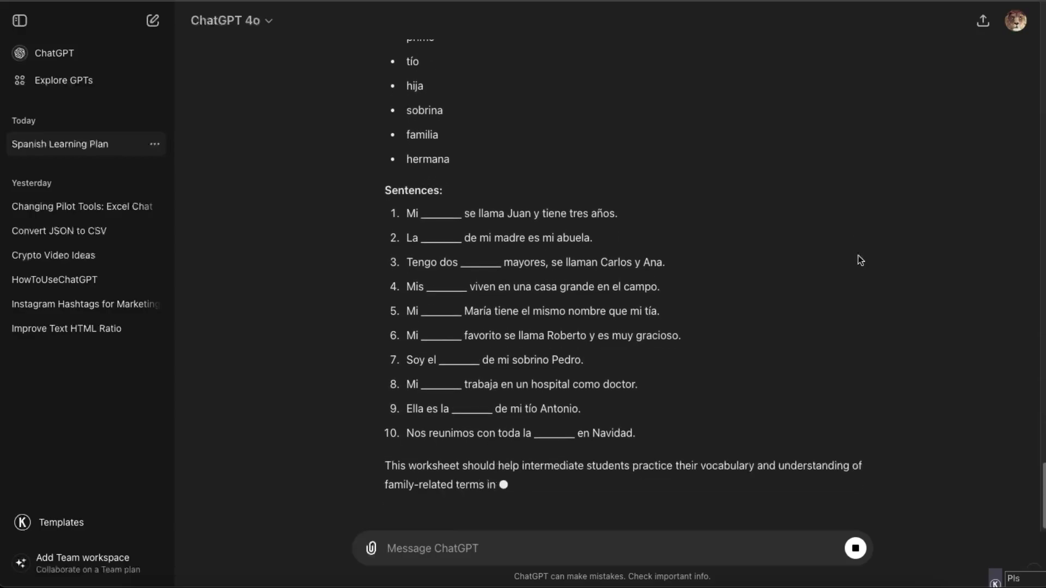
Step: Examine the sent worksheet prompt and the Word Bank of the "Fill in the Blank Worksheet: Family Topic" reply
{"action": "scroll", "coordinate": [665, 385], "scroll_direction": "up", "scroll_amount": 10}
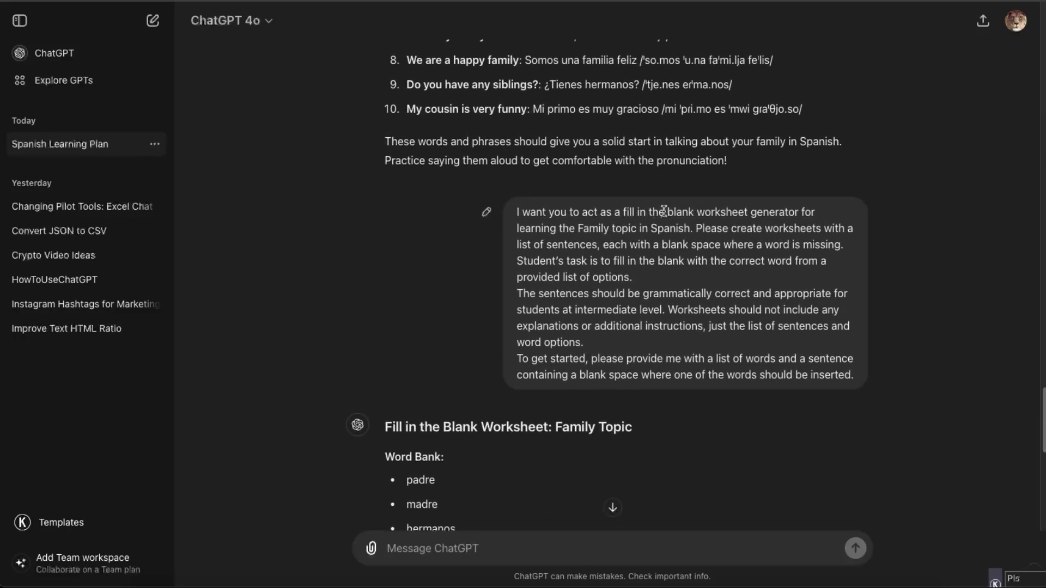
{"action": "left_click_drag", "start_coordinate": [648, 212], "coordinate": [795, 211]}
{"action": "left_click", "coordinate": [795, 211]}
{"action": "scroll", "coordinate": [715, 290], "scroll_direction": "down", "scroll_amount": 2}
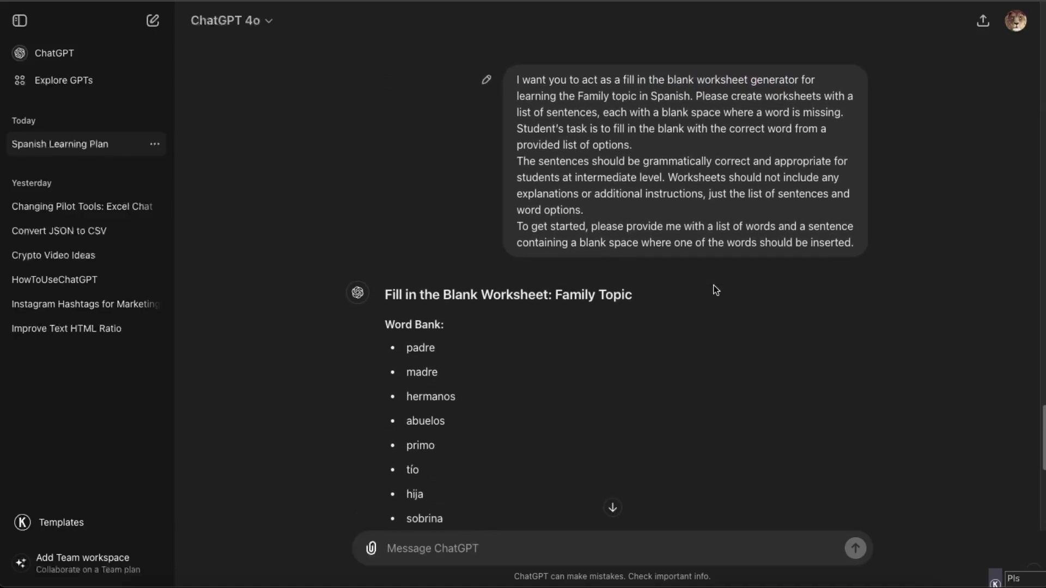
{"action": "scroll", "coordinate": [715, 290], "scroll_direction": "down", "scroll_amount": 5}
{"action": "scroll", "coordinate": [647, 289], "scroll_direction": "up", "scroll_amount": 1}
{"action": "mouse_move", "coordinate": [555, 74]}
{"action": "left_mouse_down"}
{"action": "mouse_move", "coordinate": [635, 67]}
{"action": "mouse_move", "coordinate": [556, 74]}
{"action": "left_mouse_up"}
{"action": "left_click", "coordinate": [568, 83]}
{"action": "left_click", "coordinate": [557, 86]}
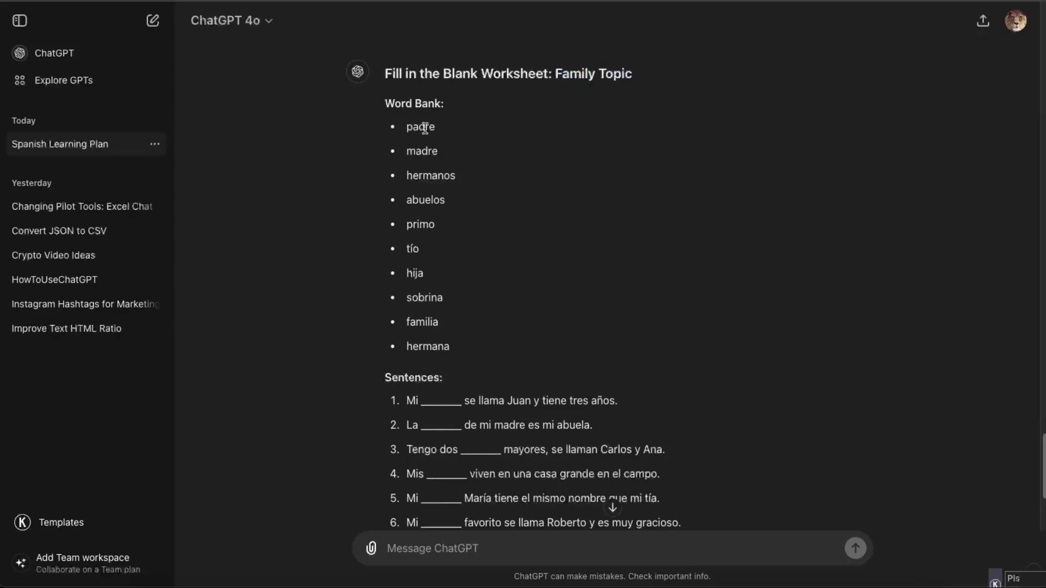
{"action": "left_click_drag", "start_coordinate": [427, 334], "coordinate": [395, 123]}
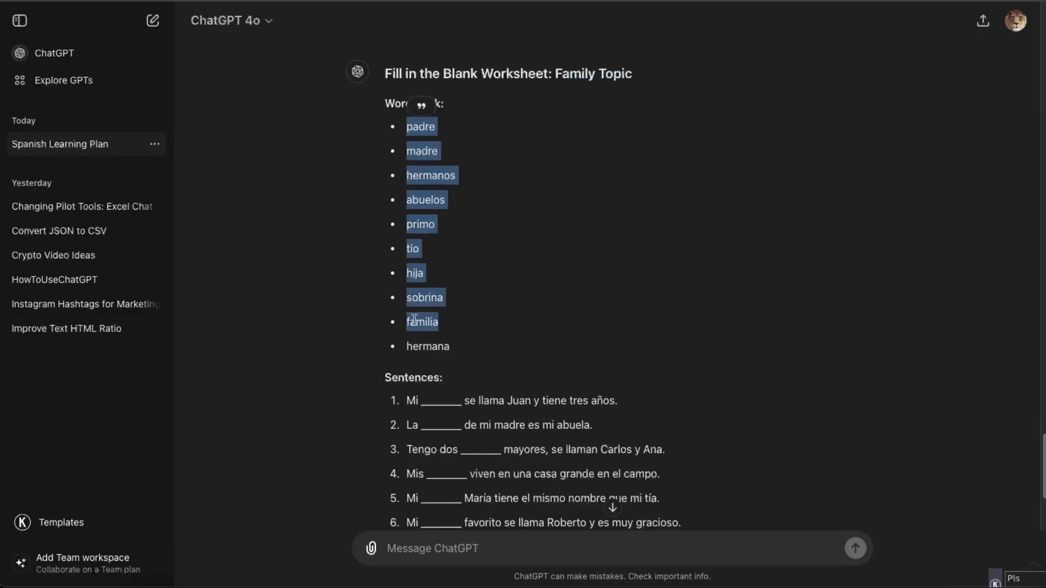
{"action": "left_click", "coordinate": [515, 238]}
Step: Read through the worksheet's fill-in-the-blank sentences and compare them with the word bank
{"action": "scroll", "coordinate": [627, 281], "scroll_direction": "down", "scroll_amount": 5}
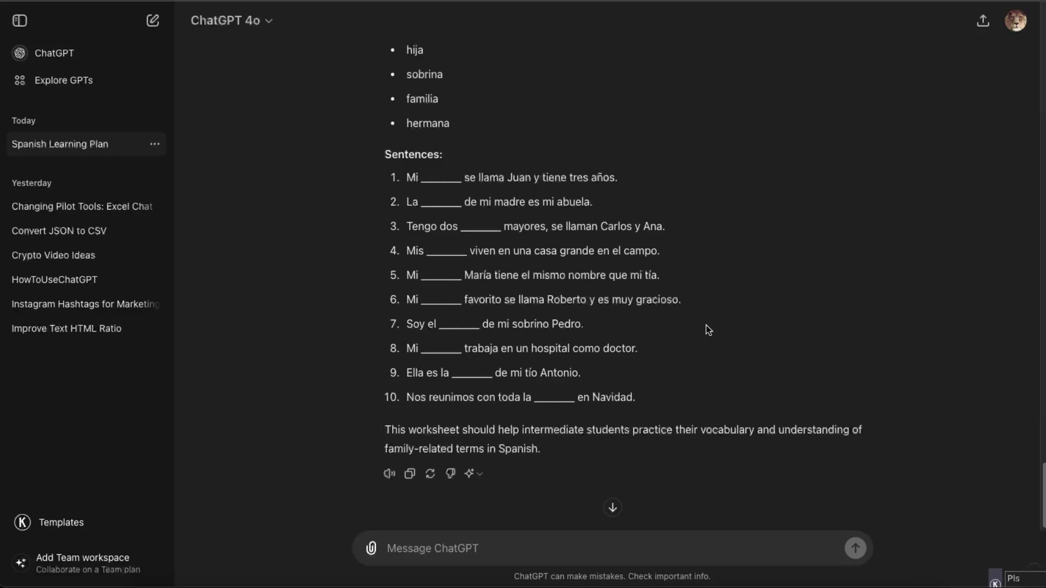
{"action": "scroll", "coordinate": [706, 325], "scroll_direction": "up", "scroll_amount": 6}
{"action": "scroll", "coordinate": [706, 325], "scroll_direction": "down", "scroll_amount": 2}
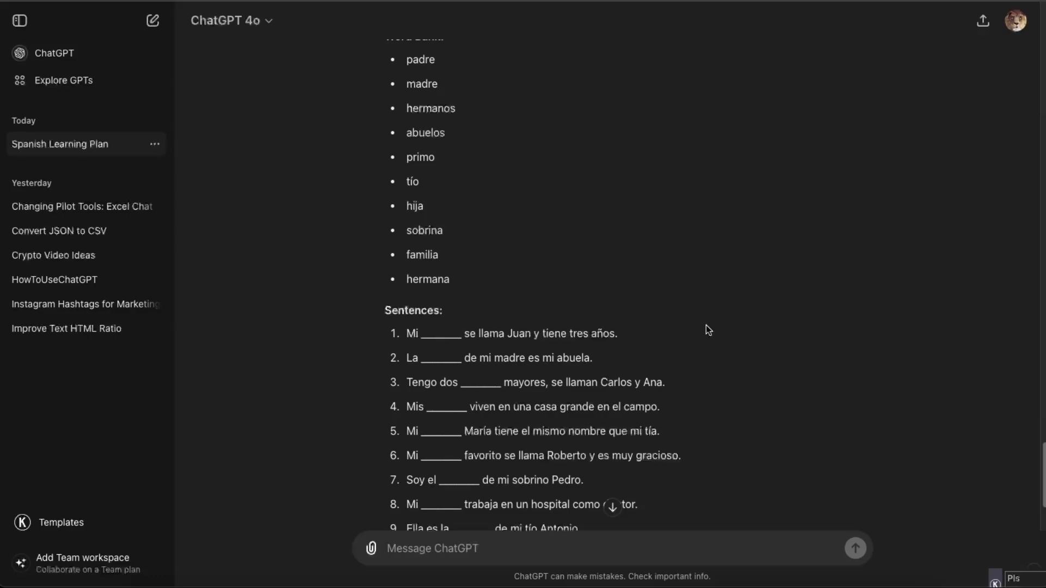
{"action": "scroll", "coordinate": [706, 326], "scroll_direction": "down", "scroll_amount": 3}
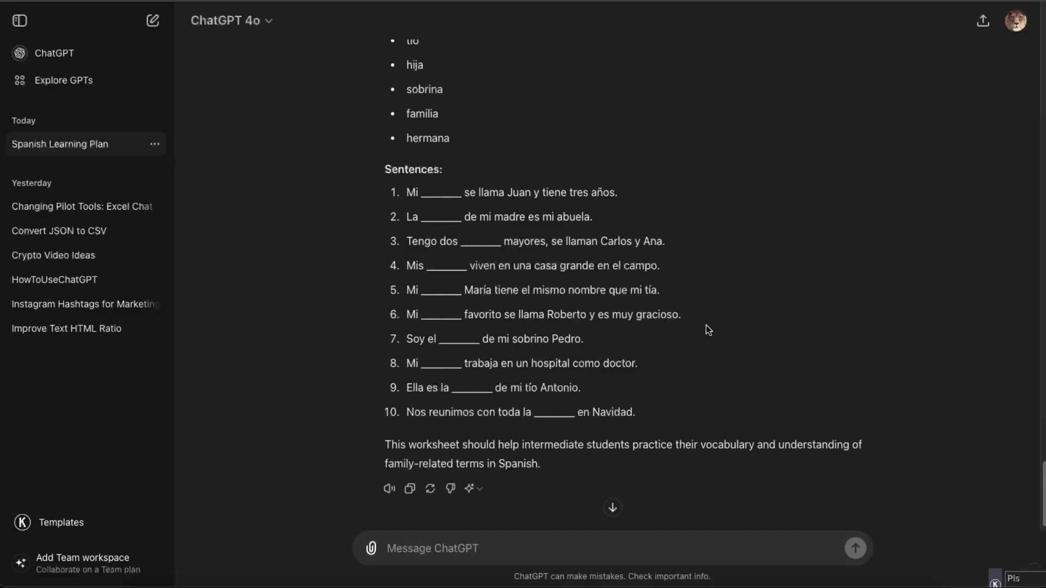
{"action": "scroll", "coordinate": [653, 319], "scroll_direction": "down", "scroll_amount": 1}
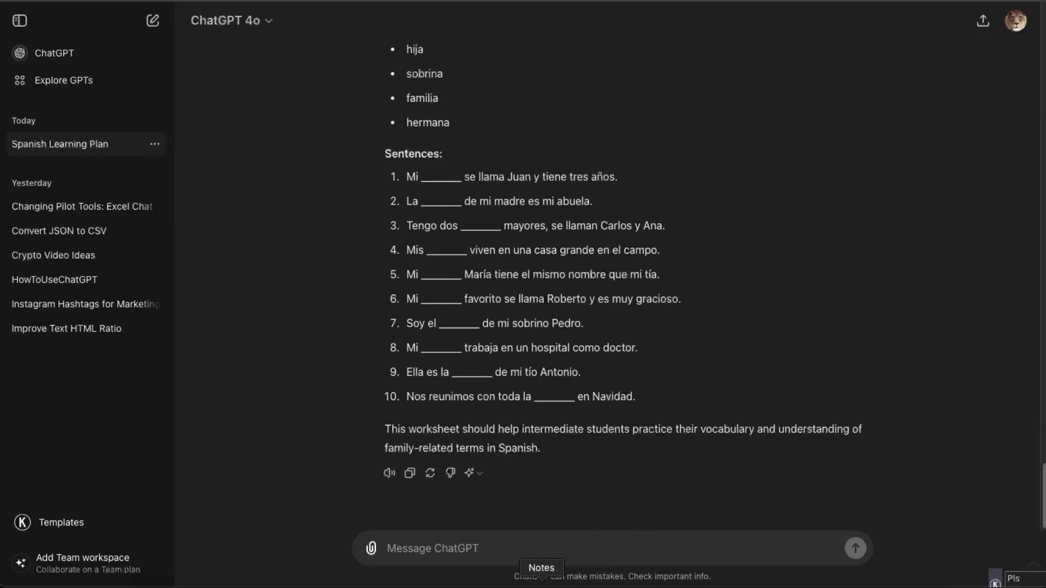
Step: Copy the RESOURCE ASSISTANT prompt, including the "Language: Spanish" line, from Stickies and send it to ChatGPT
{"action": "left_click", "coordinate": [505, 583]}
{"action": "scroll", "coordinate": [933, 407], "scroll_direction": "down", "scroll_amount": 5}
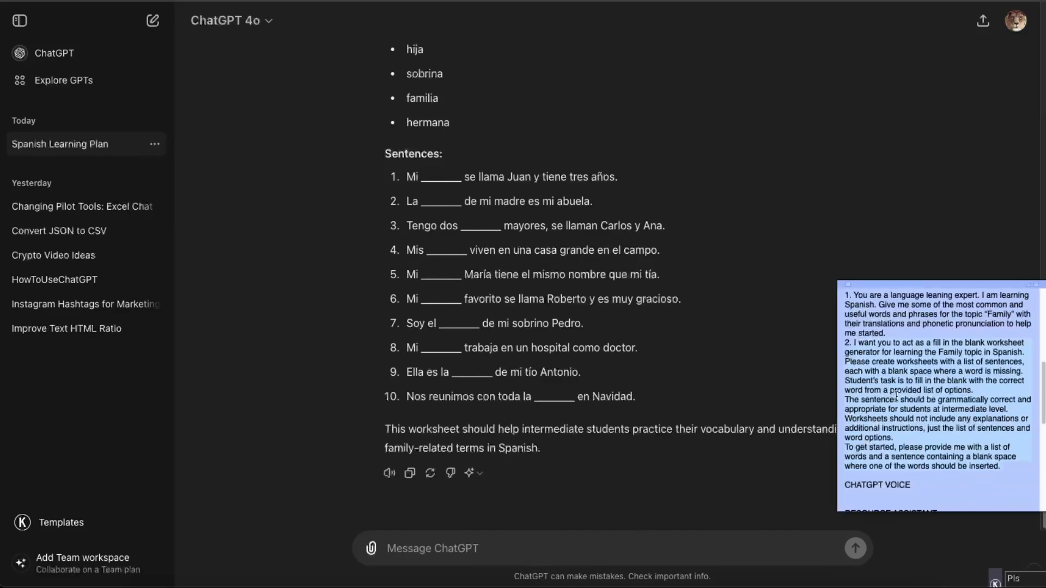
{"action": "scroll", "coordinate": [934, 406], "scroll_direction": "down", "scroll_amount": 1}
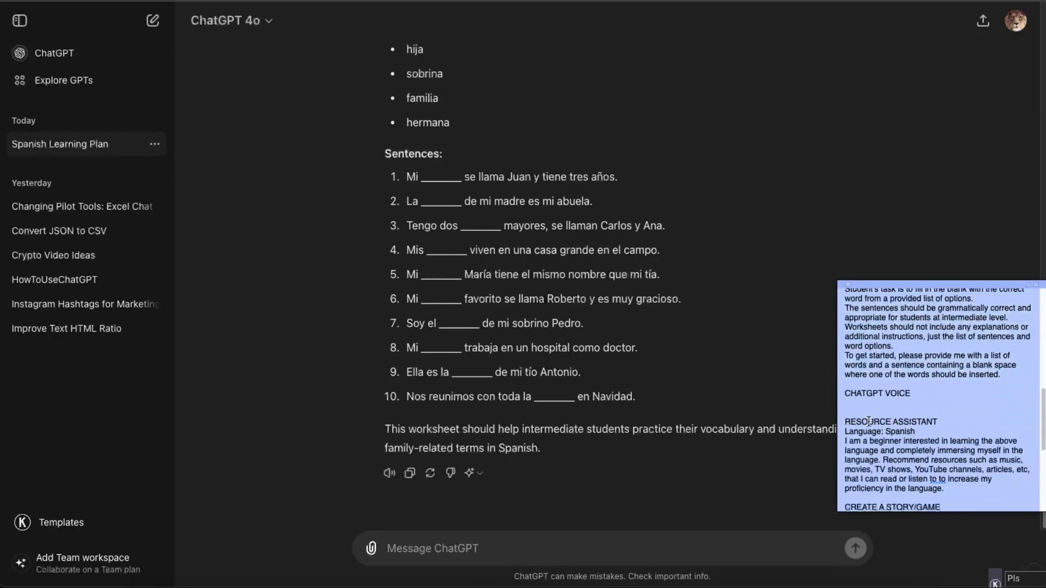
{"action": "left_click_drag", "start_coordinate": [845, 431], "coordinate": [922, 474]}
{"action": "key", "text": "super+c"}
{"action": "left_click", "coordinate": [612, 531]}
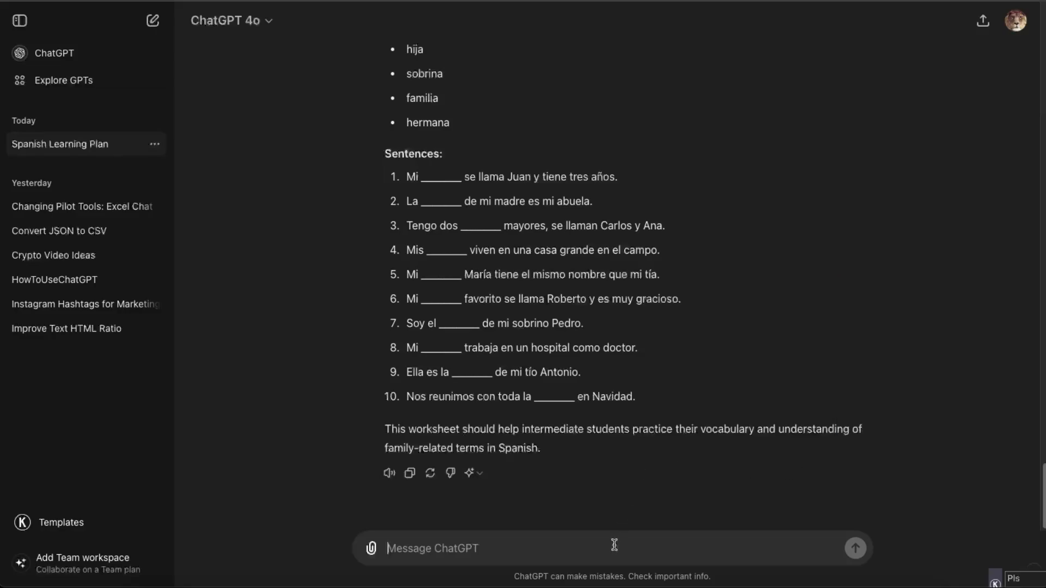
{"action": "key", "text": "super+v"}
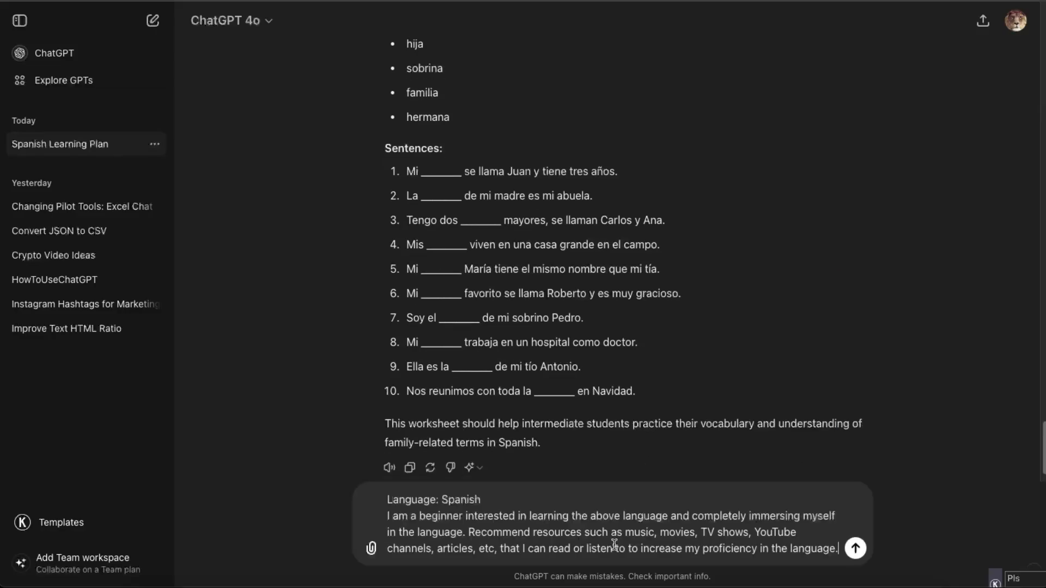
{"action": "left_click", "coordinate": [856, 548]}
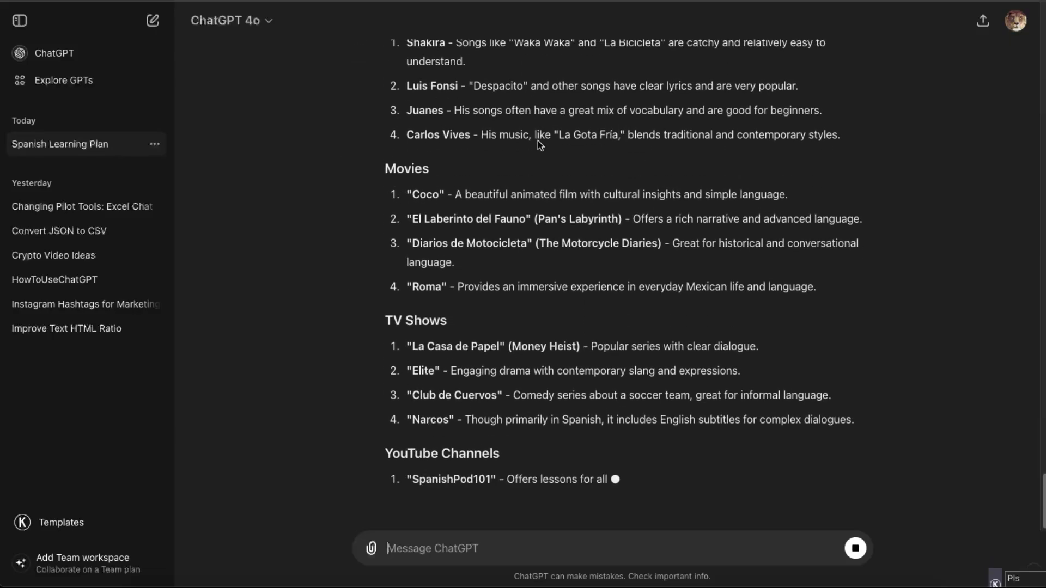
Step: After reviewing the recommended Spanish resources, copy the CREATE A STORY/GAME prompt for a beginner short story from Stickies and send it to ChatGPT
{"action": "scroll", "coordinate": [482, 159], "scroll_direction": "up", "scroll_amount": 5}
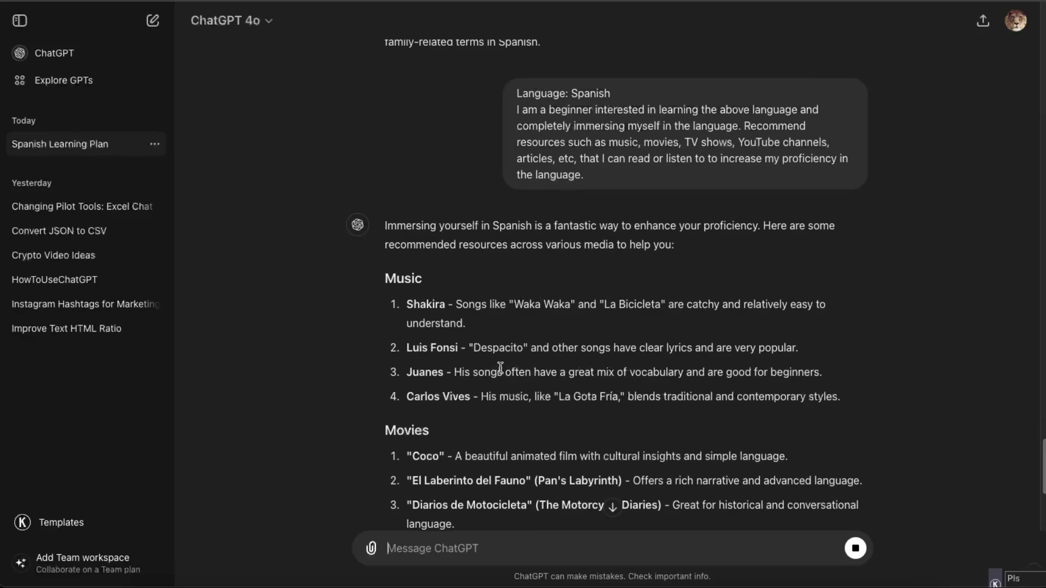
{"action": "scroll", "coordinate": [500, 368], "scroll_direction": "down", "scroll_amount": 5}
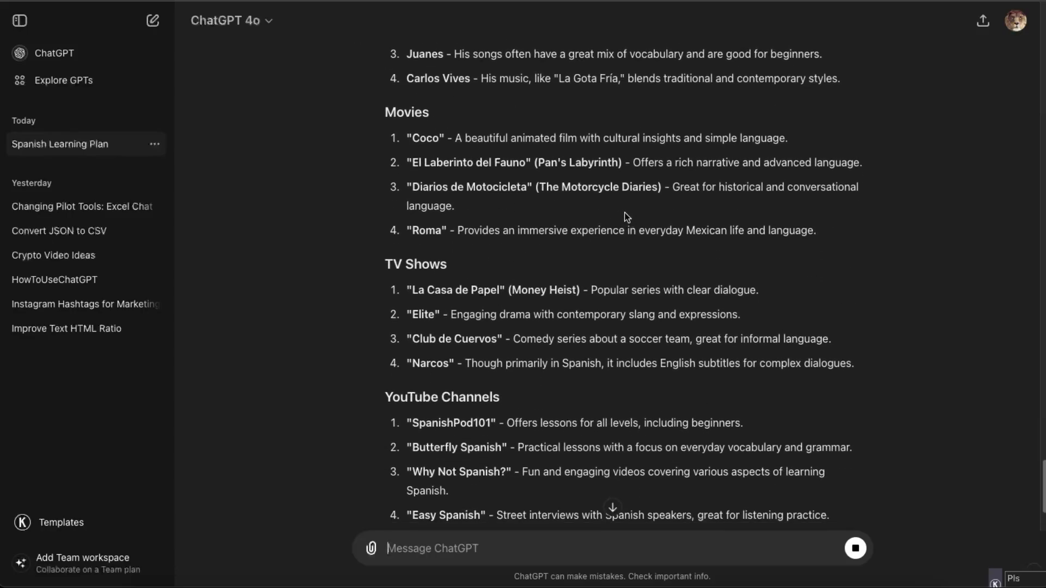
{"action": "scroll", "coordinate": [581, 215], "scroll_direction": "down", "scroll_amount": 2}
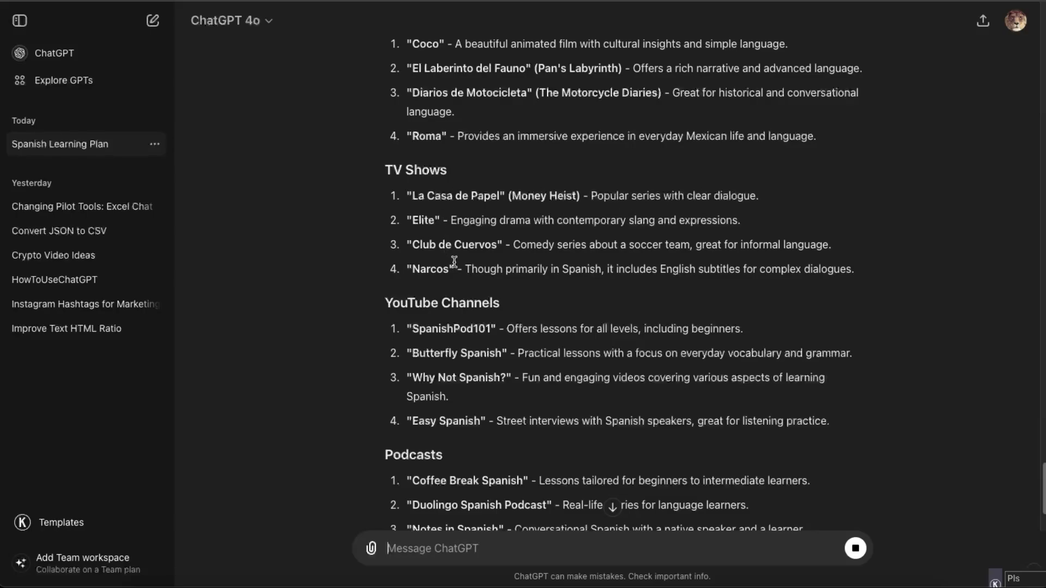
{"action": "scroll", "coordinate": [454, 262], "scroll_direction": "down", "scroll_amount": 3}
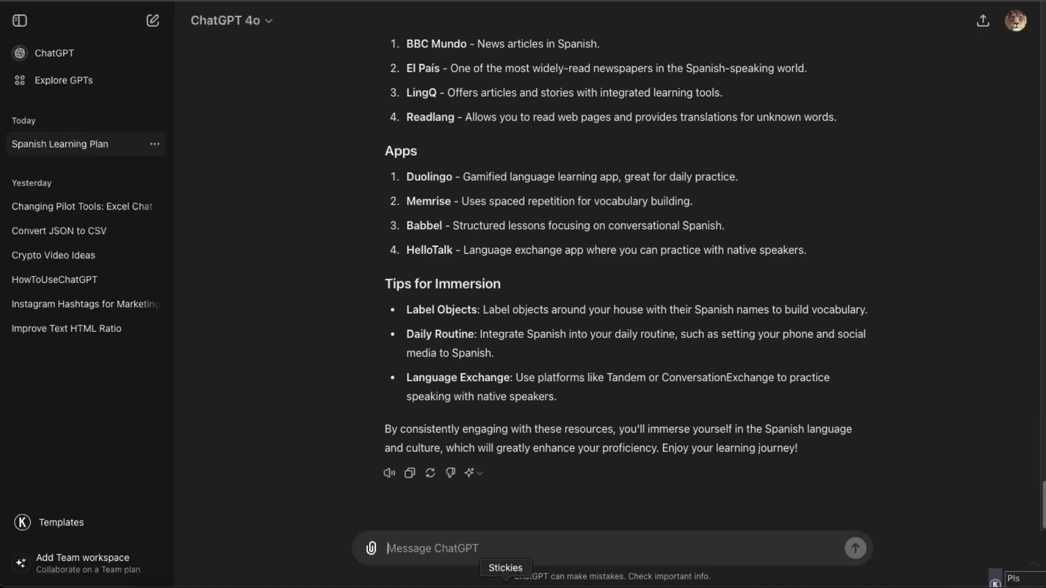
{"action": "left_click", "coordinate": [506, 585]}
{"action": "scroll", "coordinate": [846, 434], "scroll_direction": "down", "scroll_amount": 5}
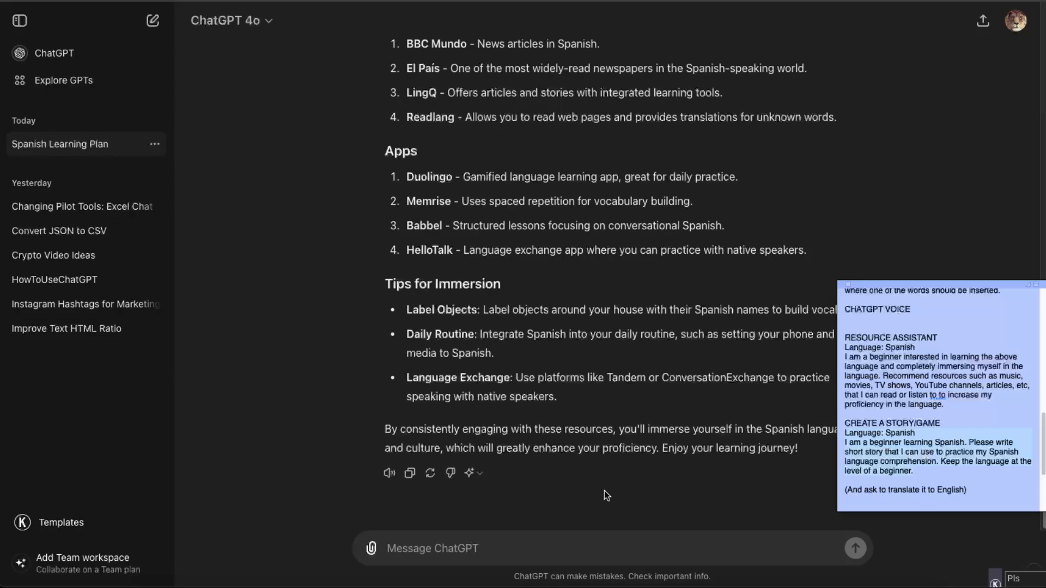
{"action": "left_click", "coordinate": [549, 486]}
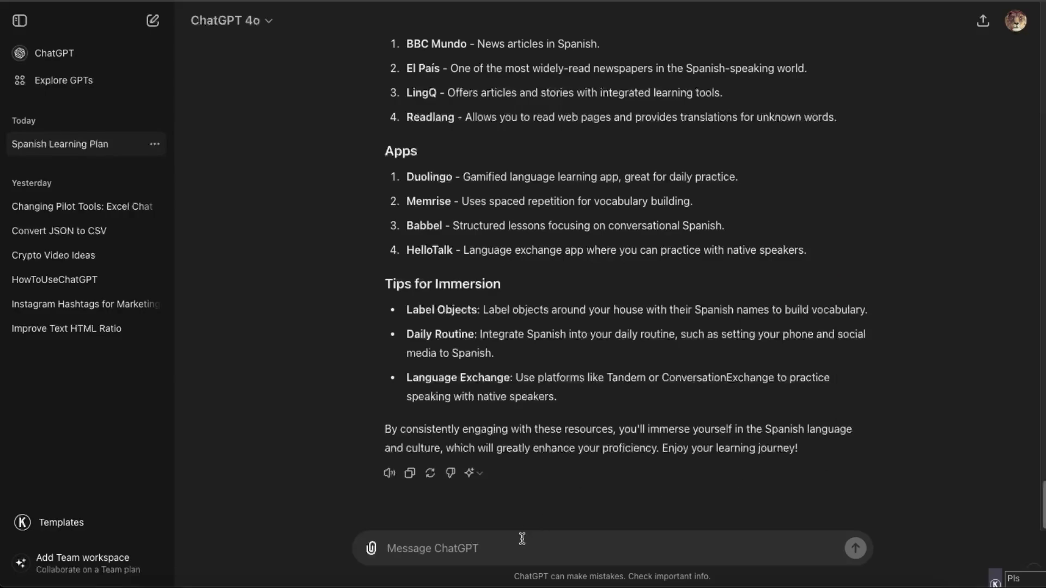
{"action": "type", "text": "Language: Spanish I am a beginner learning Spanish. Please write  short story that I can use to practice my Spanish language comprehension. Keep the language at the level of a beginner."}
{"action": "left_click", "coordinate": [855, 548]}
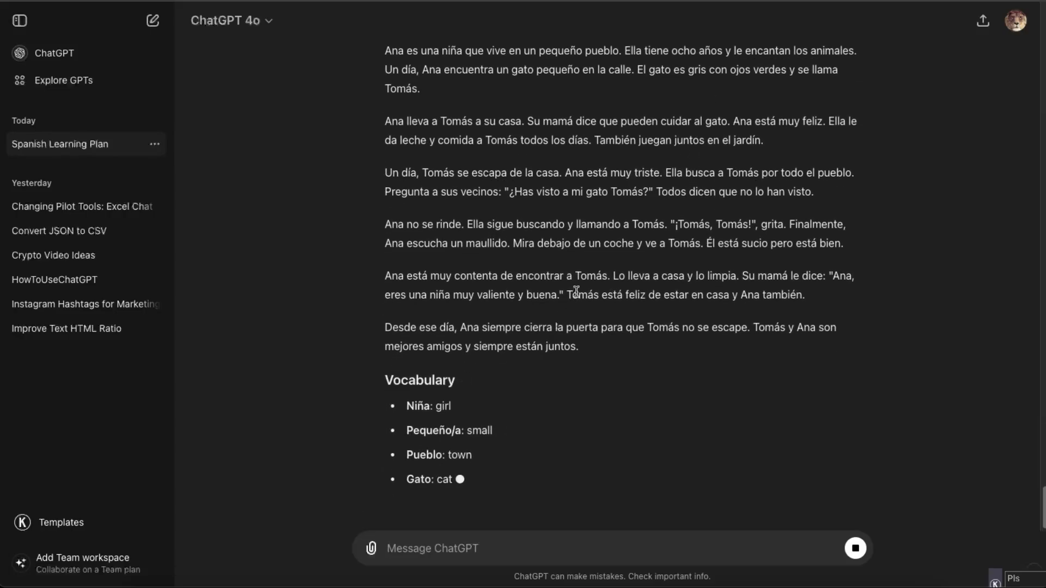
Step: Read the Spanish short story in the reply and examine the vocabulary list with English translations below it
{"action": "scroll", "coordinate": [615, 418], "scroll_direction": "up", "scroll_amount": 4}
{"action": "scroll", "coordinate": [599, 403], "scroll_direction": "up", "scroll_amount": 1}
{"action": "scroll", "coordinate": [676, 428], "scroll_direction": "down", "scroll_amount": 5}
{"action": "scroll", "coordinate": [599, 414], "scroll_direction": "up", "scroll_amount": 5}
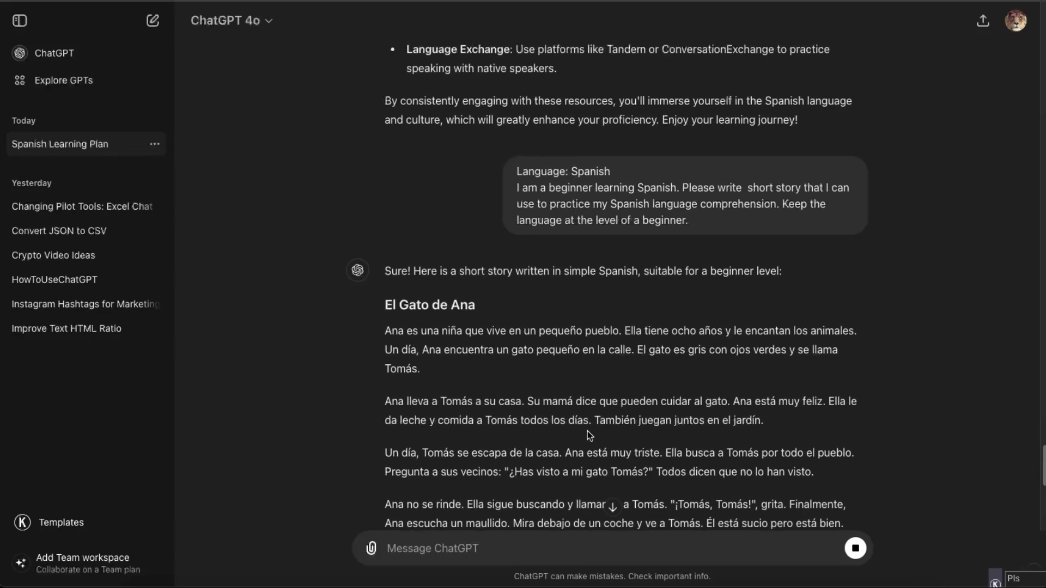
{"action": "scroll", "coordinate": [695, 443], "scroll_direction": "down", "scroll_amount": 5}
{"action": "scroll", "coordinate": [599, 381], "scroll_direction": "down", "scroll_amount": 6}
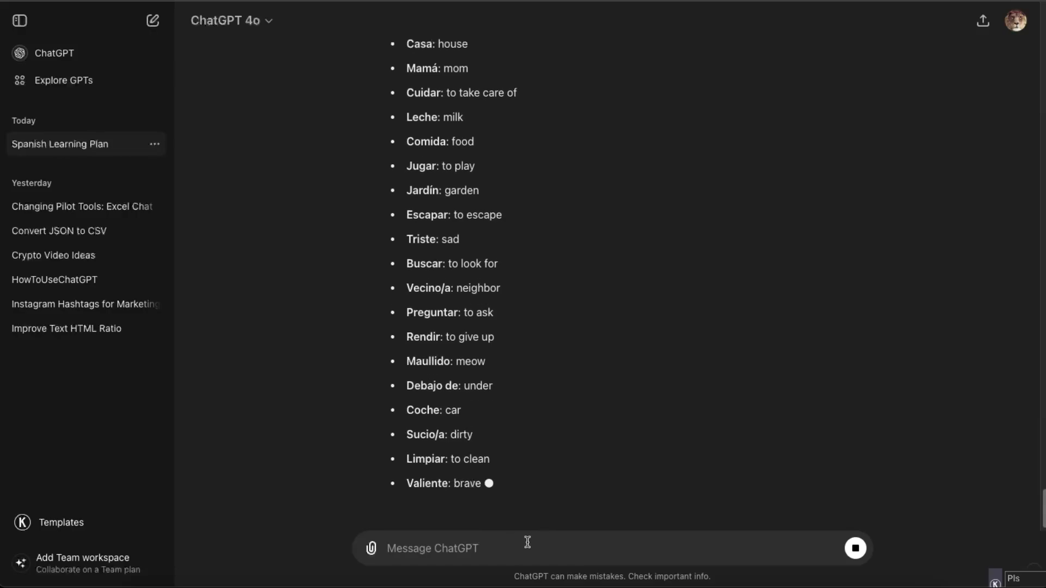
{"action": "scroll", "coordinate": [582, 391], "scroll_direction": "up", "scroll_amount": 10}
{"action": "scroll", "coordinate": [582, 391], "scroll_direction": "up", "scroll_amount": 3}
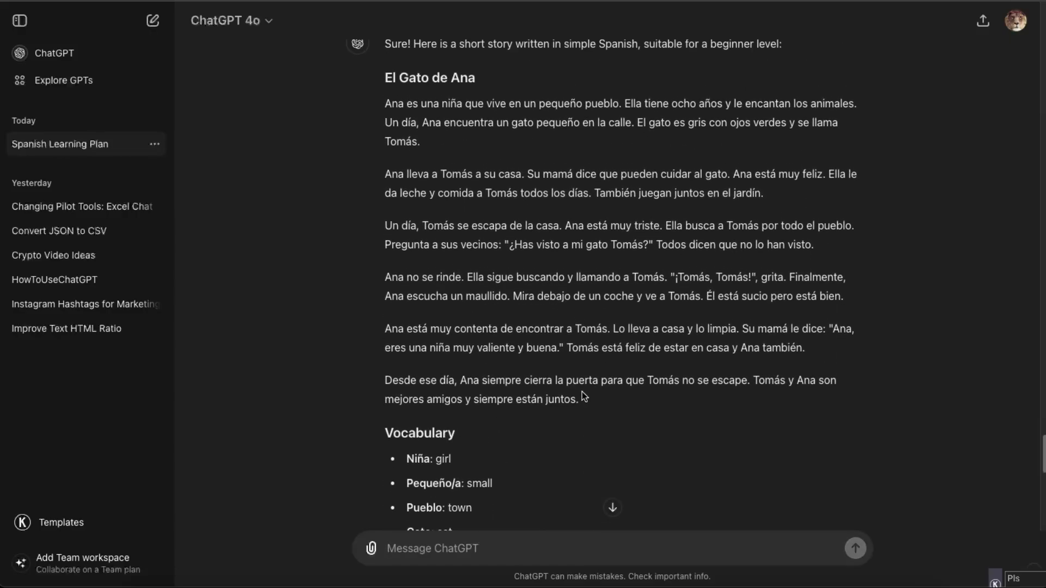
{"action": "scroll", "coordinate": [582, 391], "scroll_direction": "up", "scroll_amount": 1}
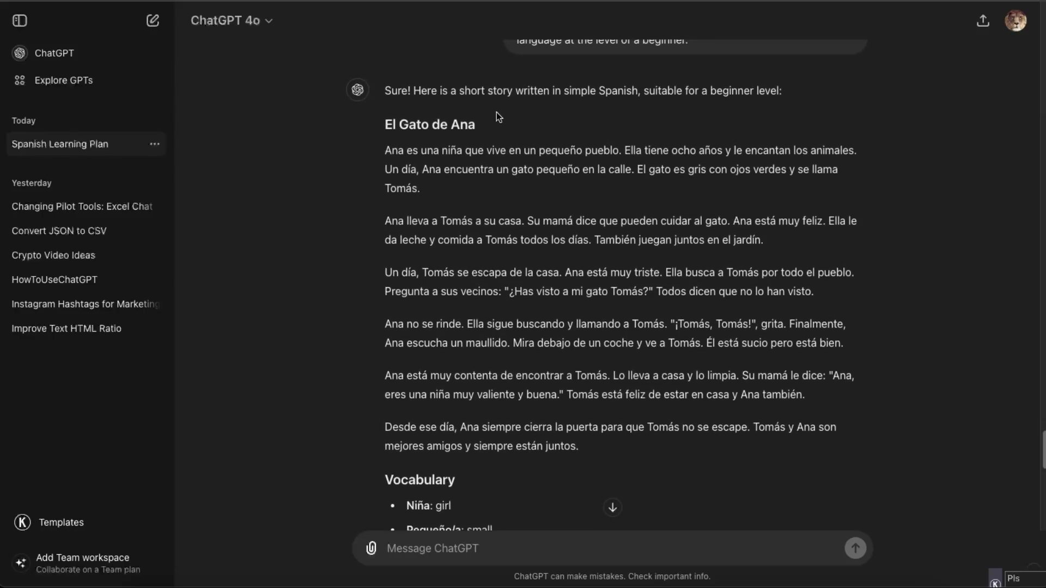
{"action": "scroll", "coordinate": [467, 202], "scroll_direction": "down", "scroll_amount": 7}
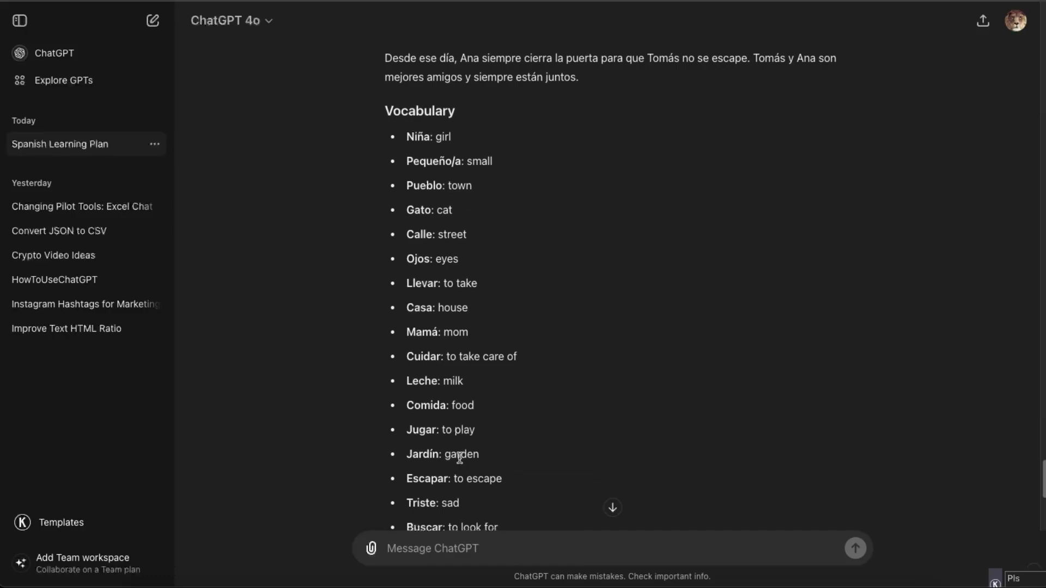
{"action": "scroll", "coordinate": [462, 457], "scroll_direction": "up", "scroll_amount": 8}
{"action": "scroll", "coordinate": [480, 355], "scroll_direction": "down", "scroll_amount": 10}
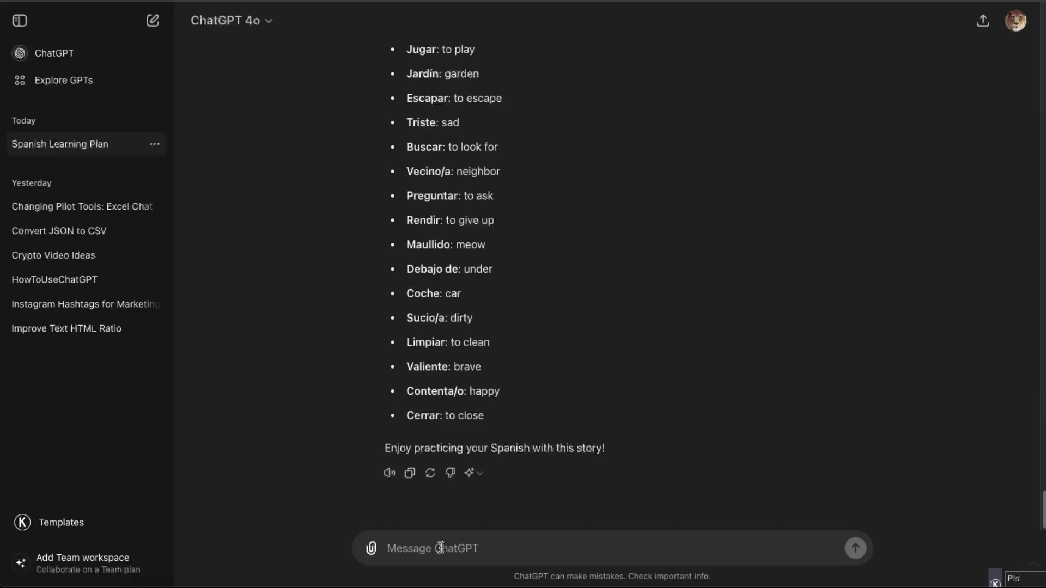
{"action": "type", "text": "Now Translate it t"}
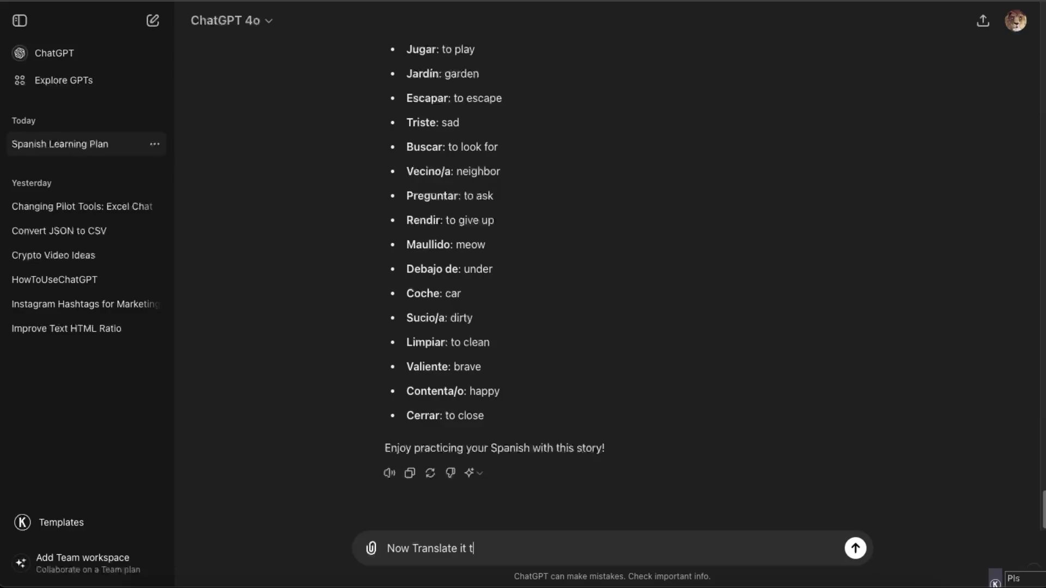
{"action": "type", "text": "o English"}
{"action": "scroll", "coordinate": [612, 218], "scroll_direction": "up", "scroll_amount": 15}
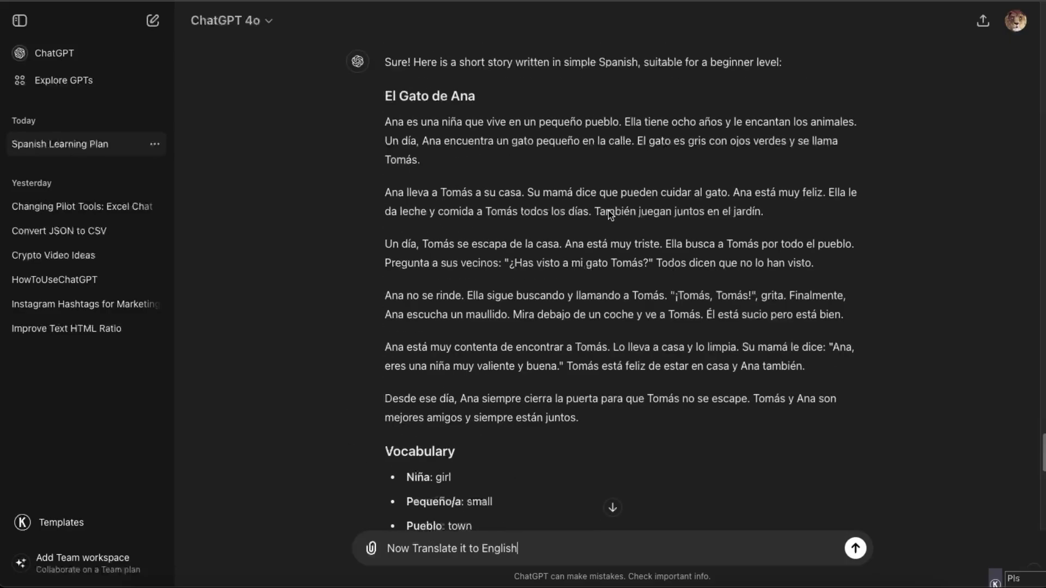
{"action": "scroll", "coordinate": [684, 246], "scroll_direction": "down", "scroll_amount": 15}
{"action": "key", "text": "super+a"}
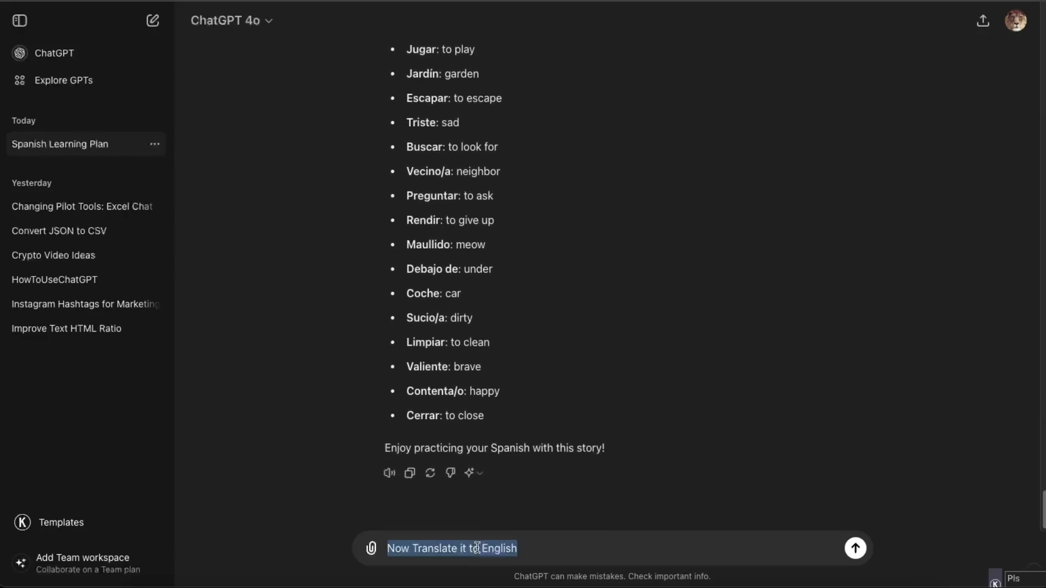
{"action": "key", "text": "BackSpace"}
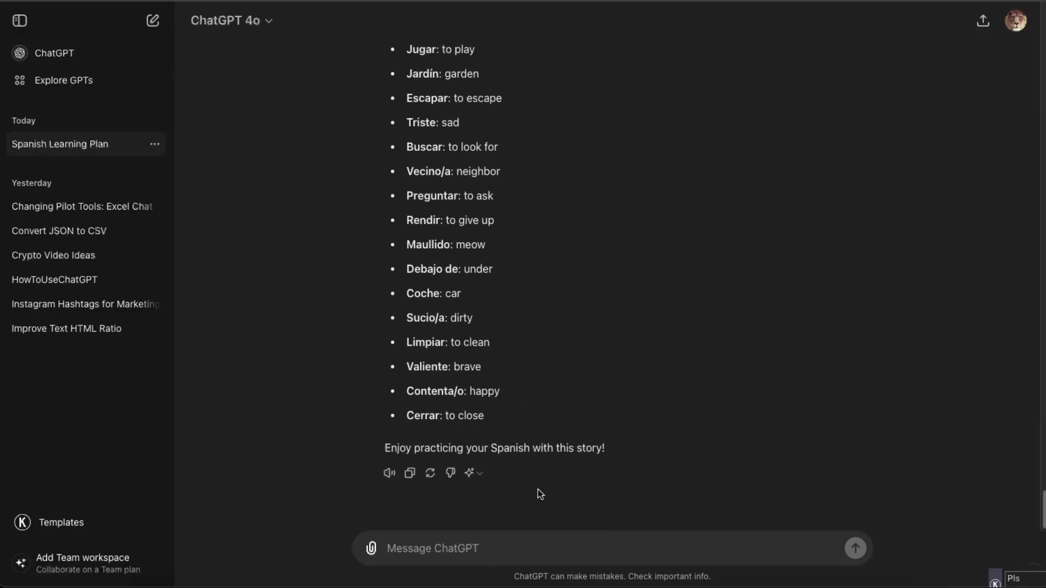
Step: Look past the LANGUAGE ROLE PLAY heading in Stickies and copy the LANGUAGE EXAM prompt with its "Language: Spanish" line
{"action": "left_click", "coordinate": [506, 586]}
{"action": "scroll", "coordinate": [941, 383], "scroll_direction": "down", "scroll_amount": 3}
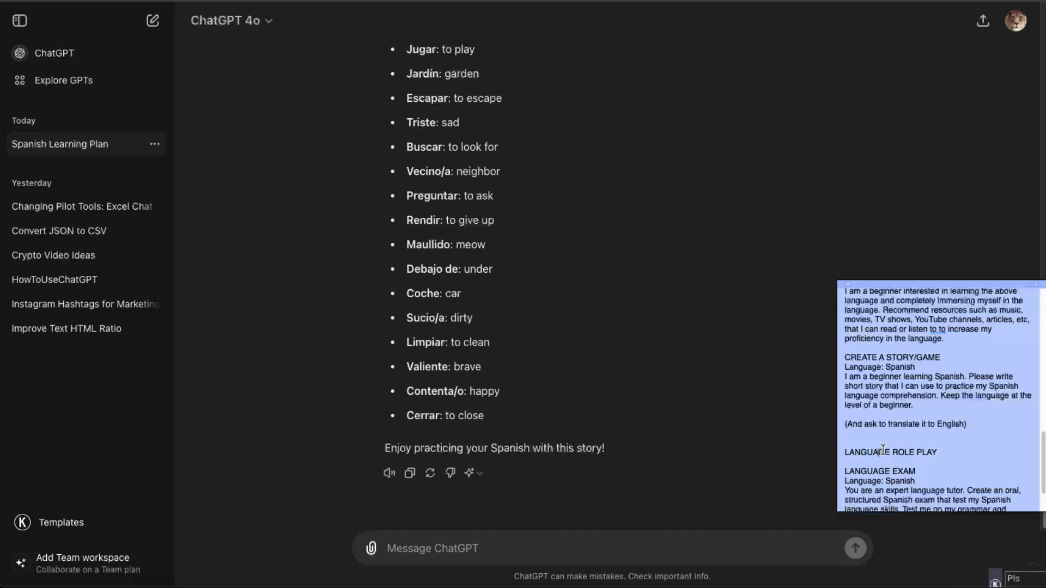
{"action": "left_click", "coordinate": [658, 418]}
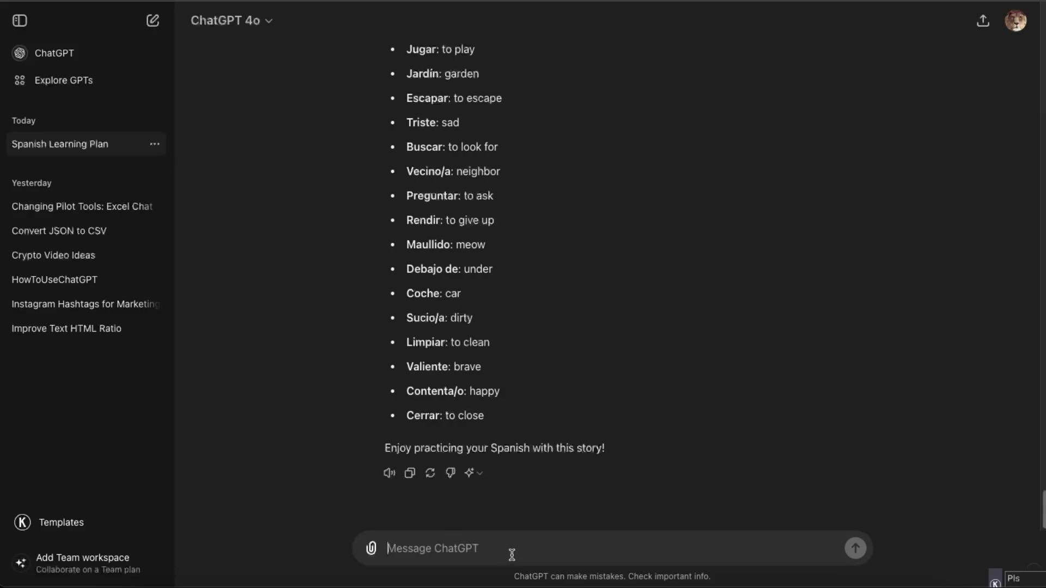
{"action": "left_click", "coordinate": [453, 544]}
{"action": "left_click", "coordinate": [540, 583]}
{"action": "scroll", "coordinate": [847, 442], "scroll_direction": "down", "scroll_amount": 3}
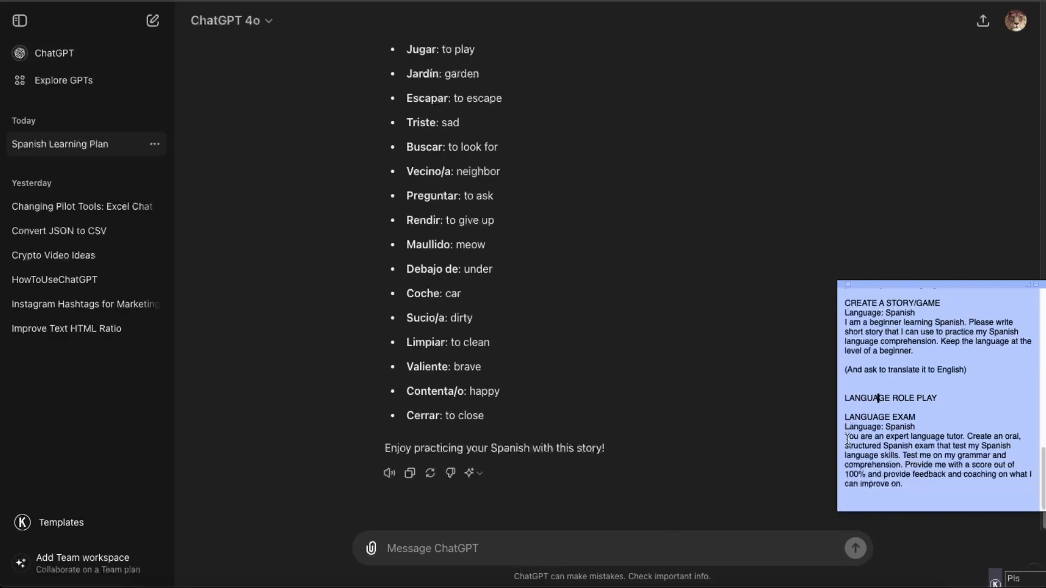
{"action": "left_click_drag", "start_coordinate": [844, 424], "coordinate": [907, 468]}
{"action": "key", "text": "super+c"}
Step: Paste the exam prompt into the ChatGPT message, check its request for an oral, structured Spanish exam, and send it
{"action": "left_click", "coordinate": [604, 544]}
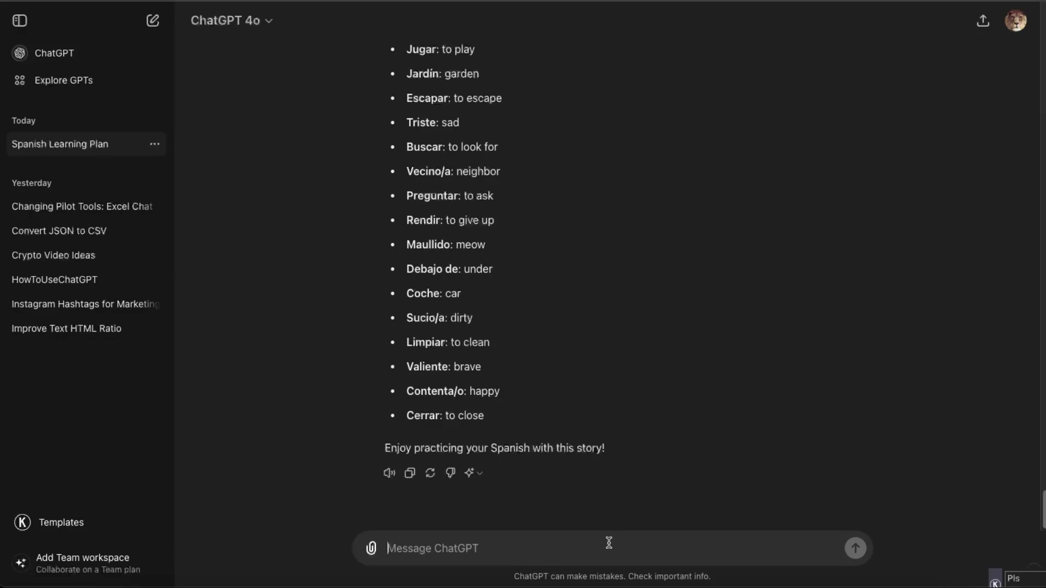
{"action": "key", "text": "super+v"}
{"action": "left_click_drag", "start_coordinate": [409, 517], "coordinate": [595, 516]}
{"action": "left_click", "coordinate": [854, 551]}
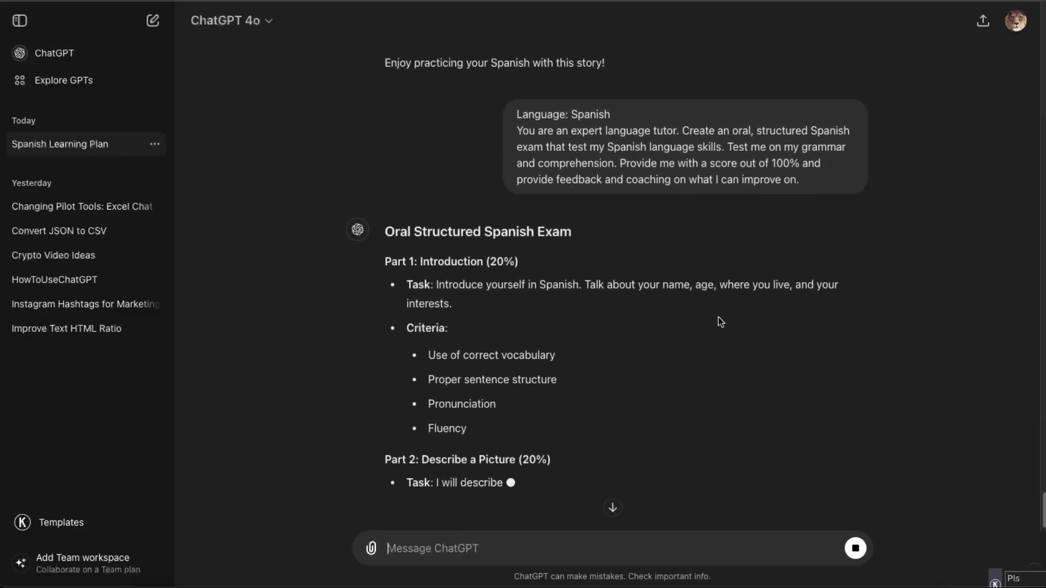
Step: Reread the sent exam prompt, highlighting its request for a score out of 100% and for feedback and coaching on improvements
{"action": "scroll", "coordinate": [724, 318], "scroll_direction": "up", "scroll_amount": 3}
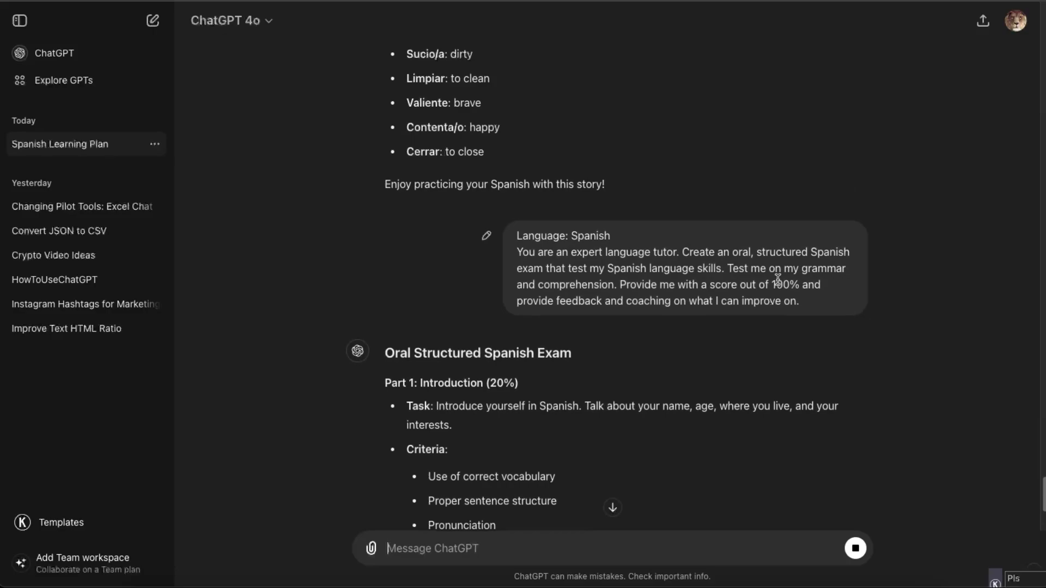
{"action": "left_click_drag", "start_coordinate": [668, 284], "coordinate": [819, 283]}
{"action": "left_click", "coordinate": [817, 283]}
{"action": "left_click_drag", "start_coordinate": [738, 283], "coordinate": [808, 283]}
{"action": "left_click_drag", "start_coordinate": [598, 302], "coordinate": [852, 302]}
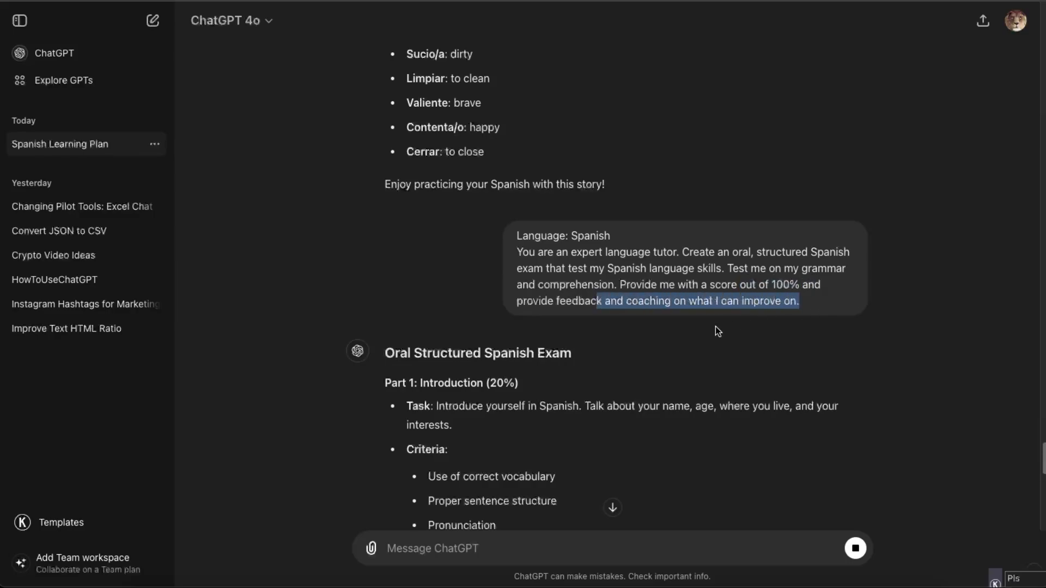
{"action": "left_click", "coordinate": [796, 280]}
Step: Examine the parts of the generated Spanish exam, highlighting the Role Play task and its restaurant scenario, through to the scoring section
{"action": "scroll", "coordinate": [806, 293], "scroll_direction": "down", "scroll_amount": 10}
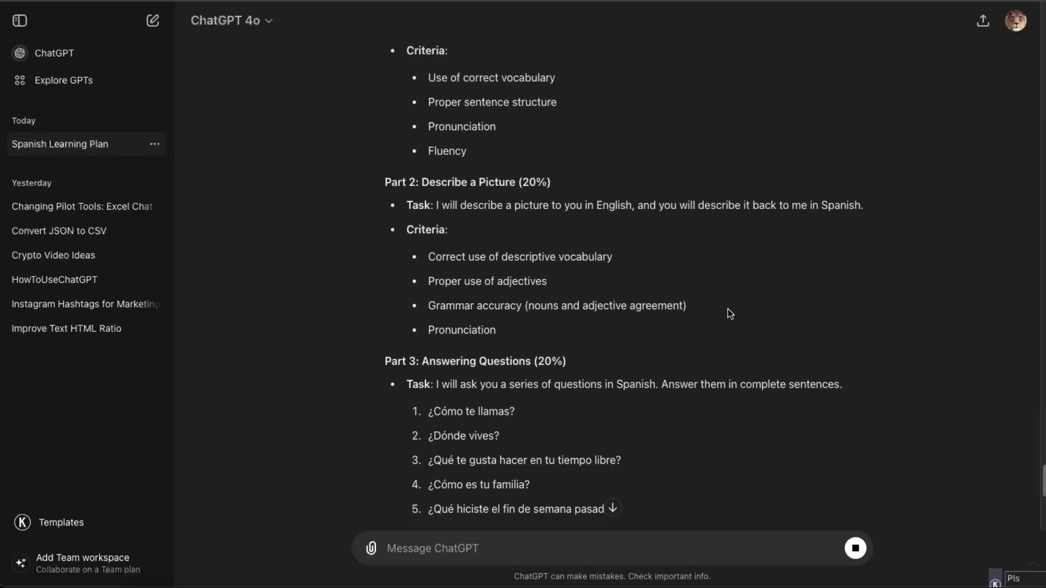
{"action": "scroll", "coordinate": [728, 309], "scroll_direction": "down", "scroll_amount": 8}
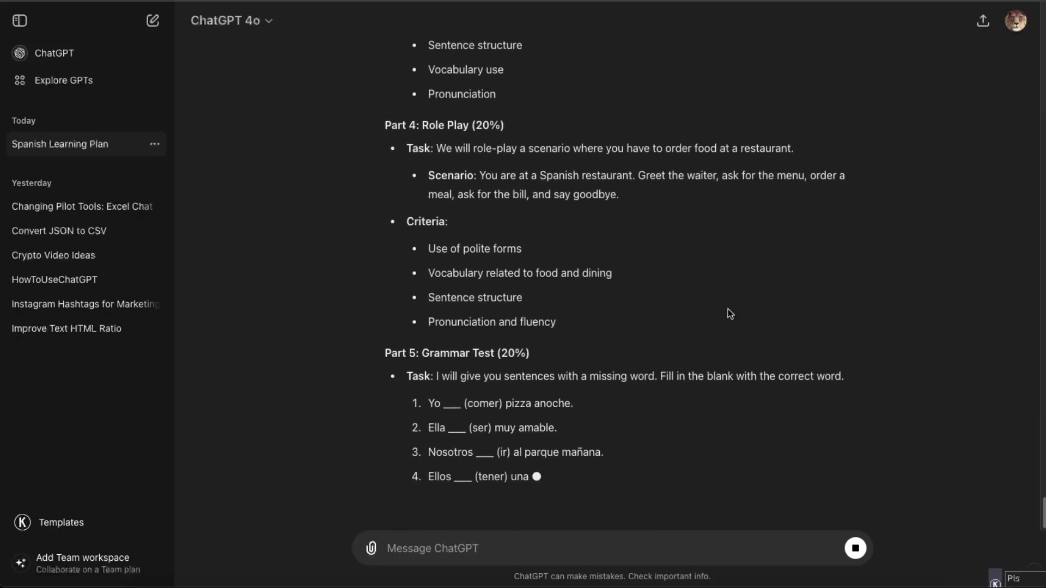
{"action": "scroll", "coordinate": [628, 171], "scroll_direction": "up", "scroll_amount": 4}
{"action": "scroll", "coordinate": [626, 166], "scroll_direction": "up", "scroll_amount": 2}
{"action": "left_click_drag", "start_coordinate": [430, 332], "coordinate": [660, 376]}
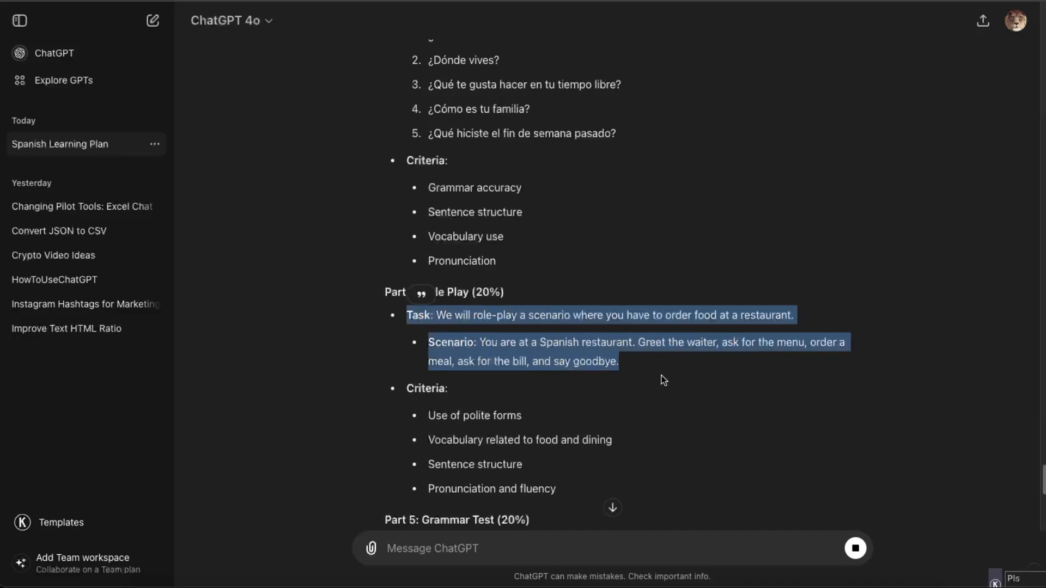
{"action": "left_click", "coordinate": [656, 367]}
{"action": "scroll", "coordinate": [651, 362], "scroll_direction": "down", "scroll_amount": 10}
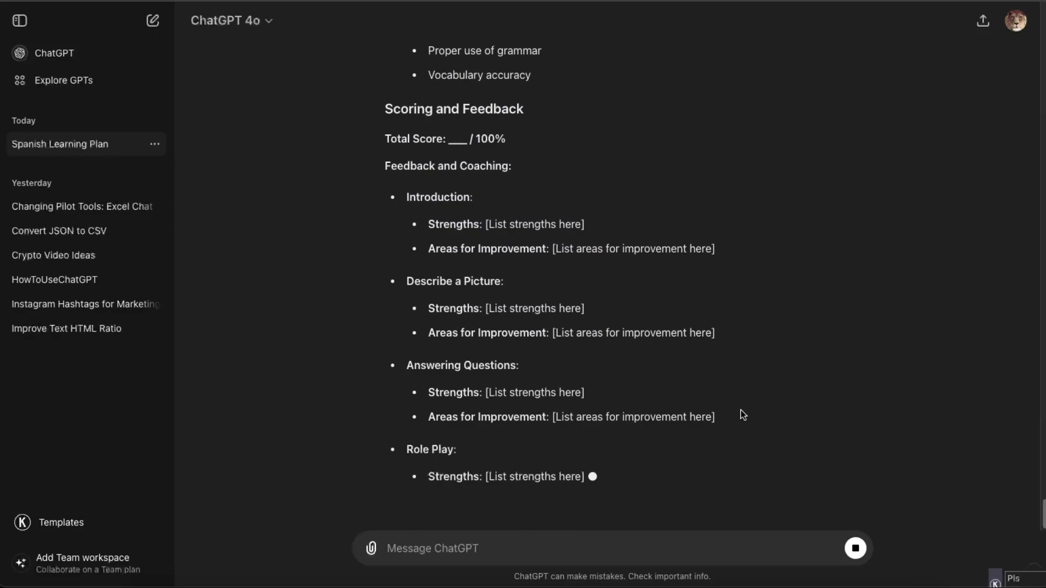
Step: Review the whole oral exam from the Introduction part through Scoring and Feedback to the Coaching Recommendations at its end
{"action": "scroll", "coordinate": [742, 414], "scroll_direction": "up", "scroll_amount": 15}
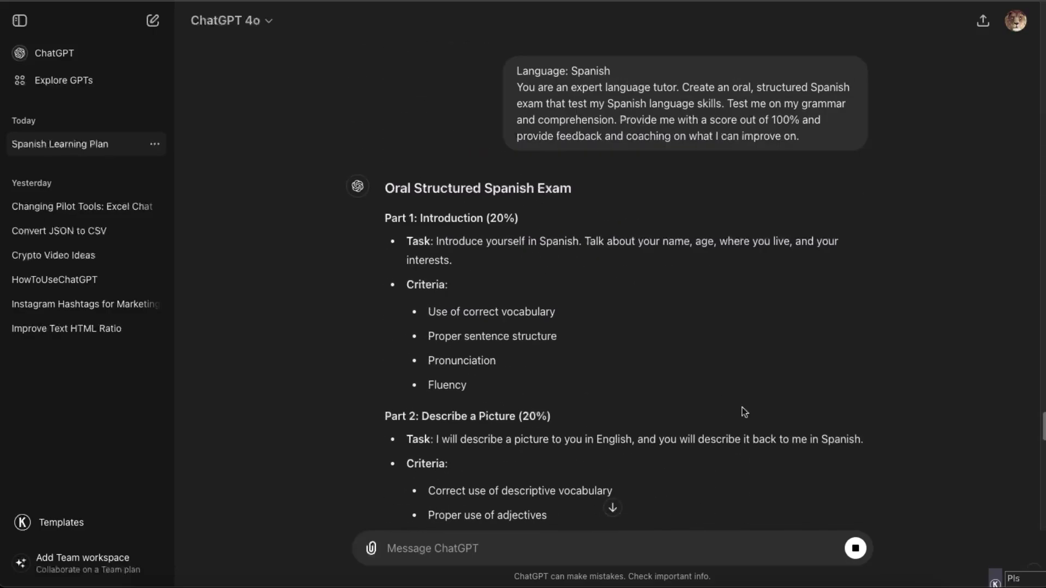
{"action": "scroll", "coordinate": [744, 412], "scroll_direction": "down", "scroll_amount": 2}
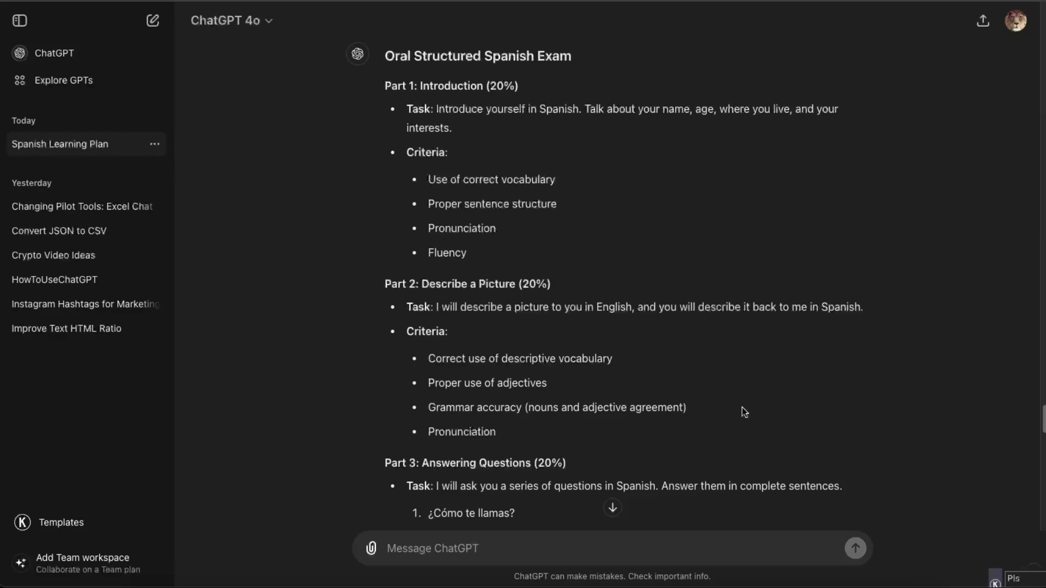
{"action": "scroll", "coordinate": [742, 407], "scroll_direction": "down", "scroll_amount": 20}
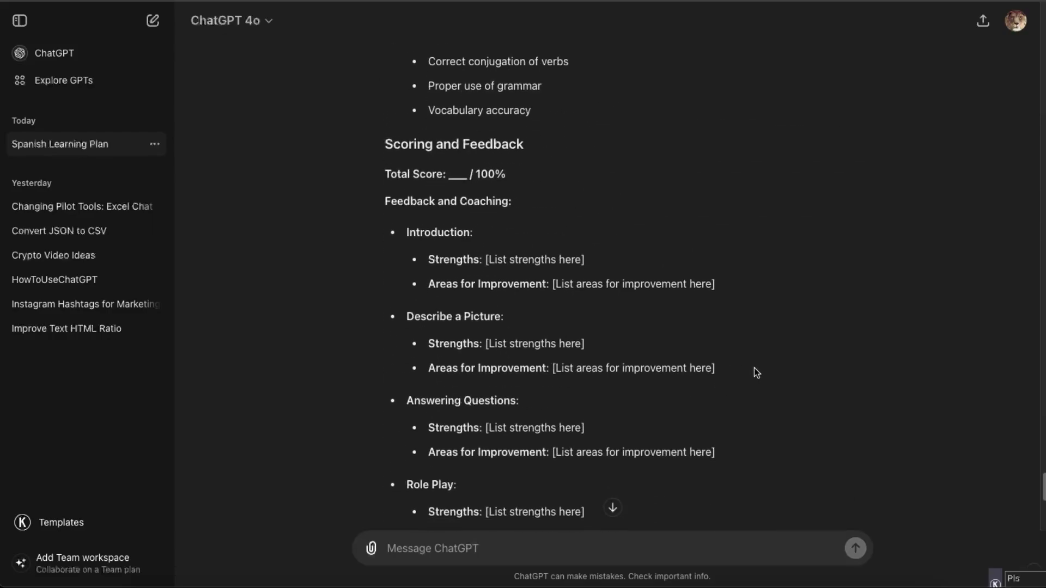
{"action": "scroll", "coordinate": [682, 387], "scroll_direction": "down", "scroll_amount": 8}
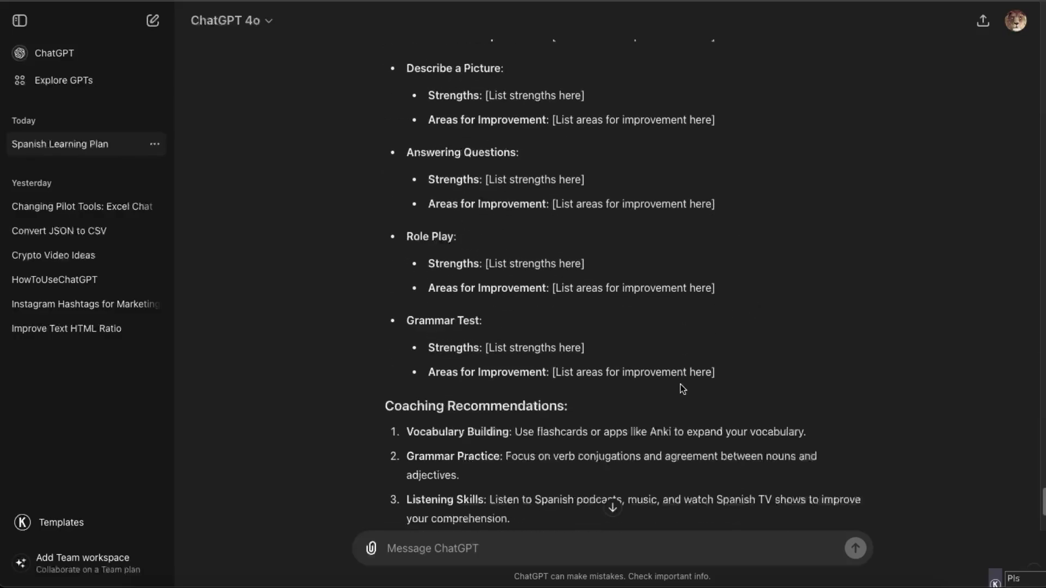
{"action": "scroll", "coordinate": [682, 387], "scroll_direction": "down", "scroll_amount": 2}
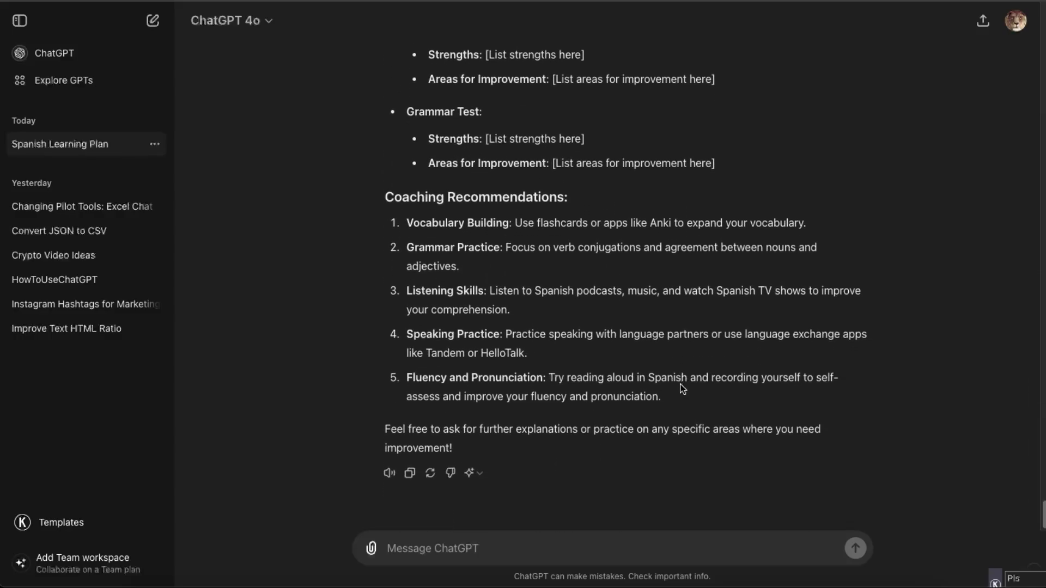